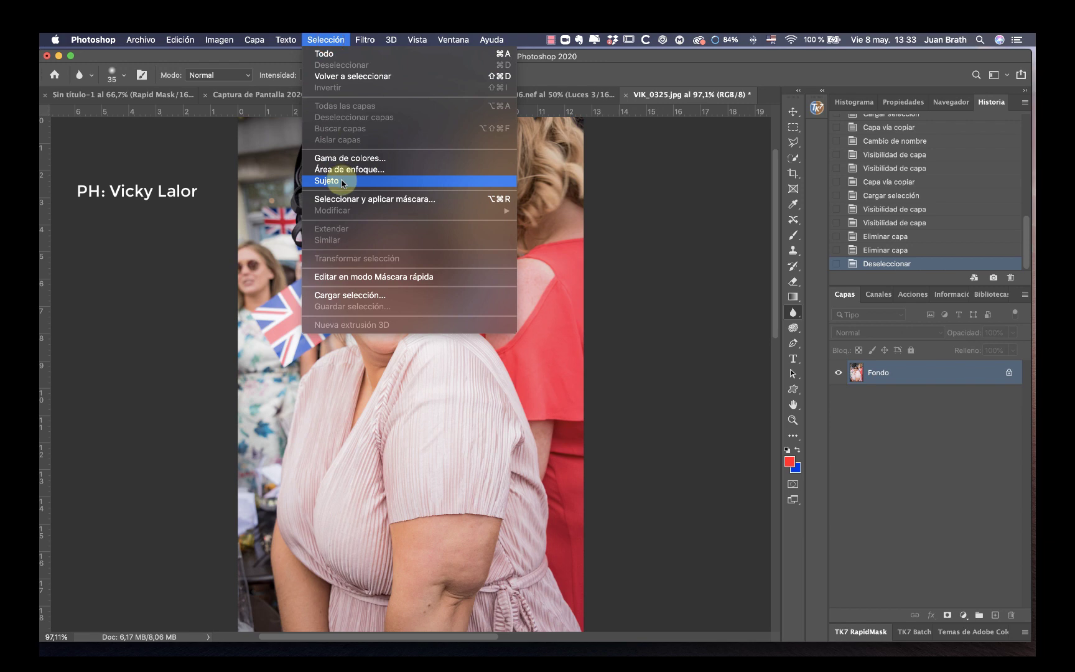
- Load the saved Mujer channel of VIK_0325.jpg as a new selection around the woman
left_click(342, 181)
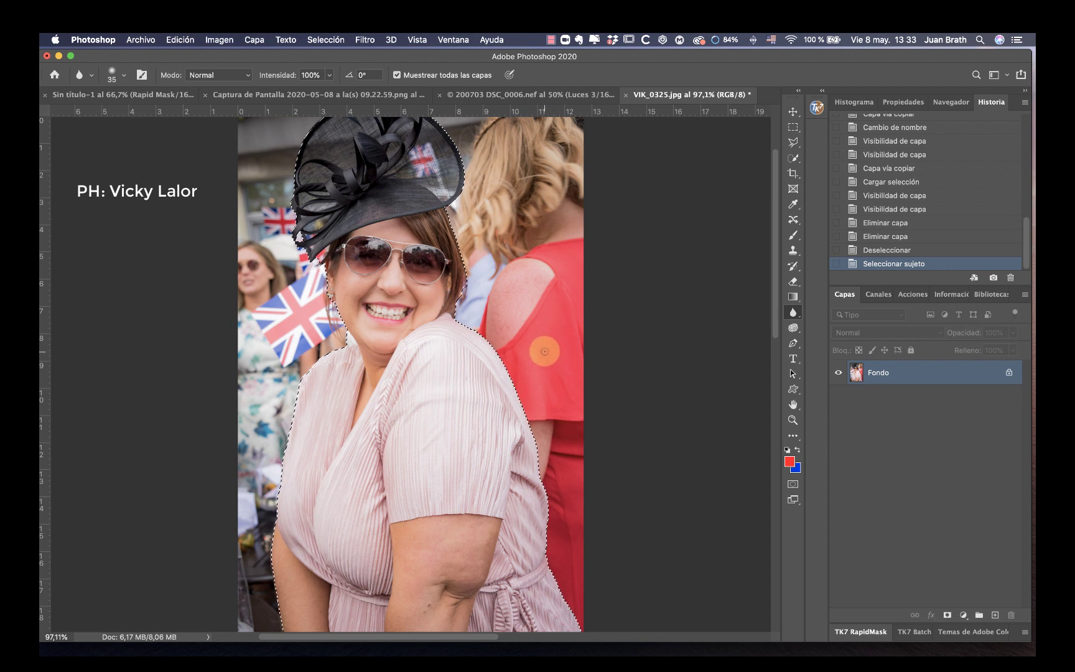
key("super+d")
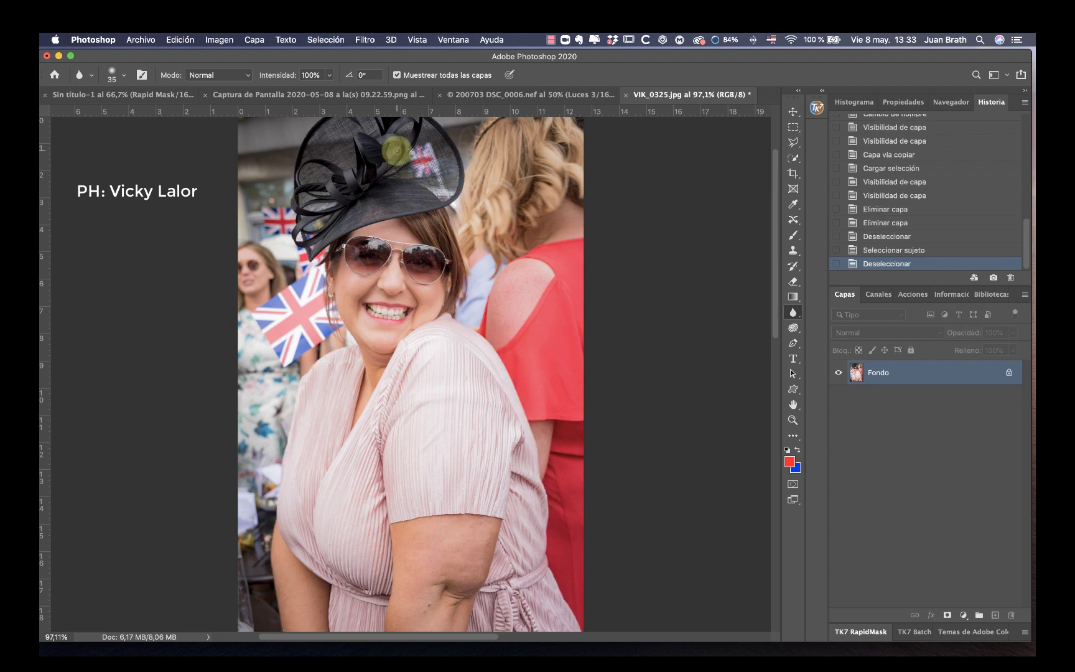
left_click(326, 40)
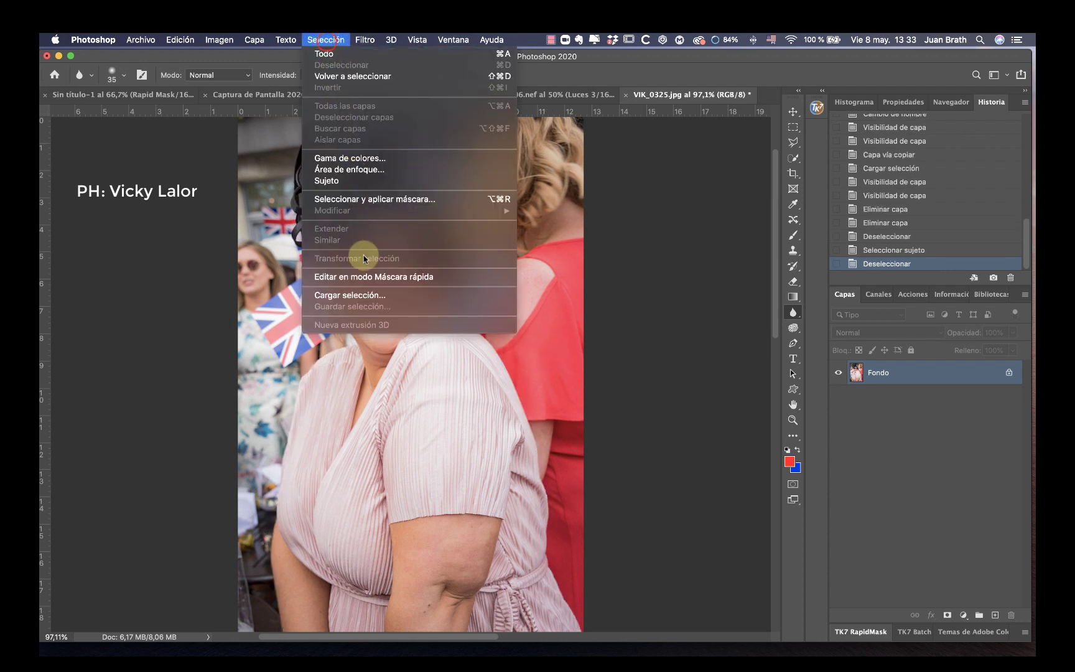
left_click(364, 294)
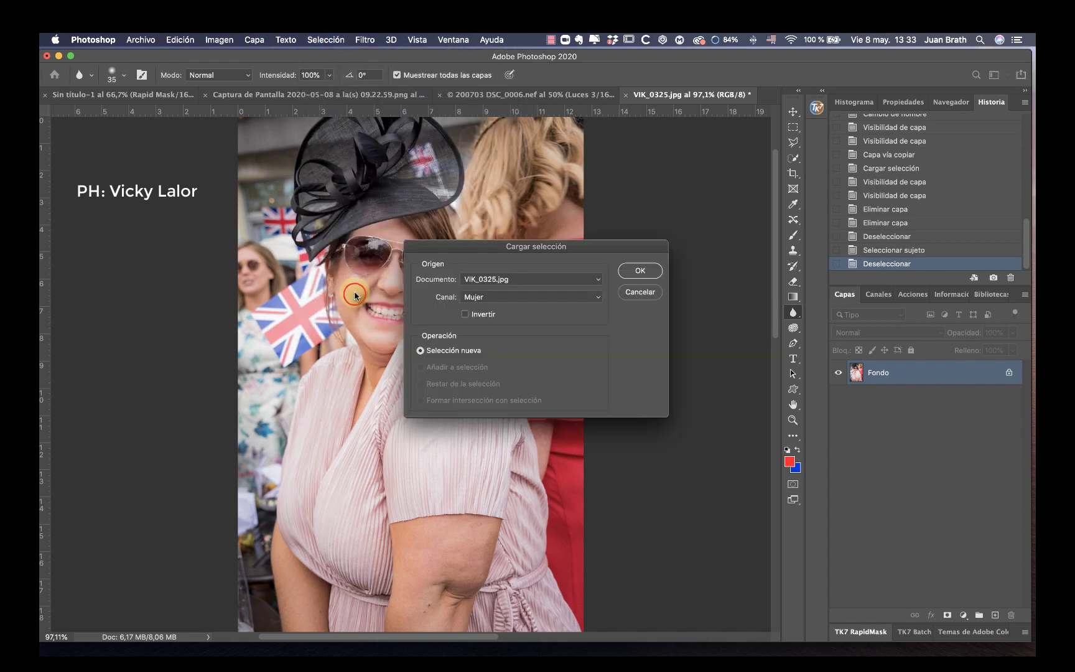
left_click(640, 270)
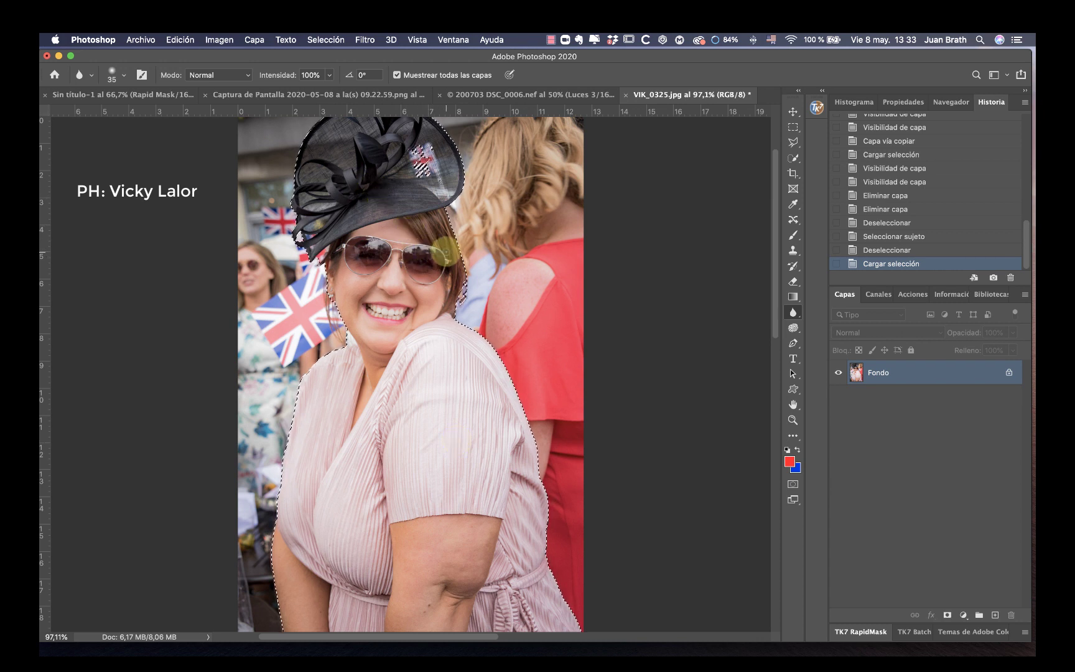
- Copy the selected woman onto a new layer and name that layer Sujeto
mouse_move(512, 392)
left_mouse_down()
mouse_move(540, 392)
mouse_move(543, 381)
left_mouse_up()
key("super+j")
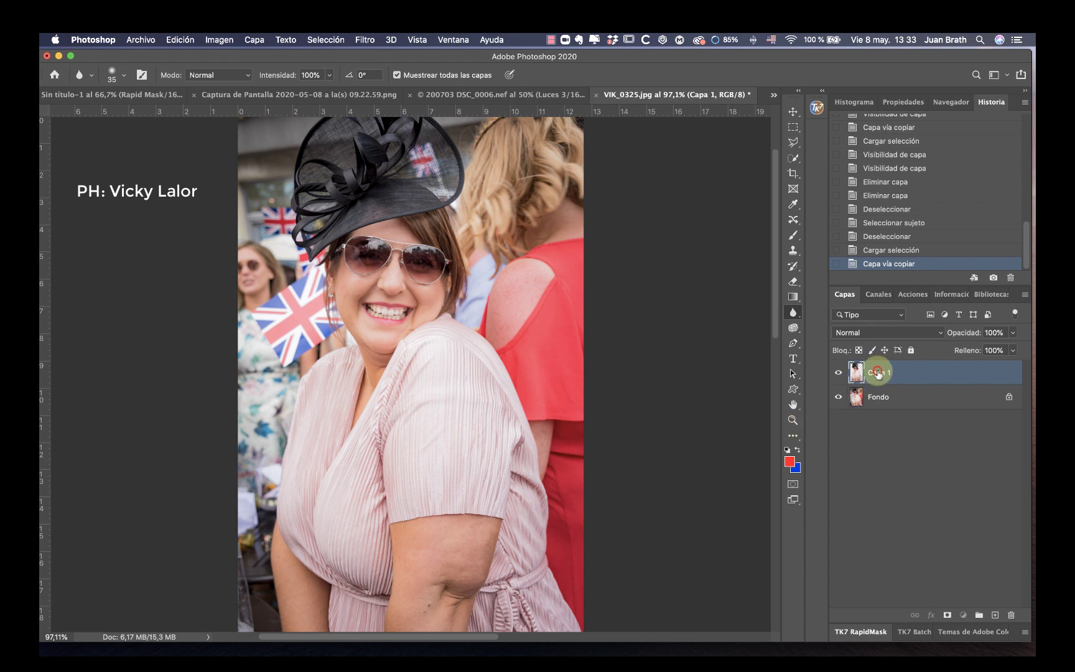
double_click(878, 371)
type("Sujeto")
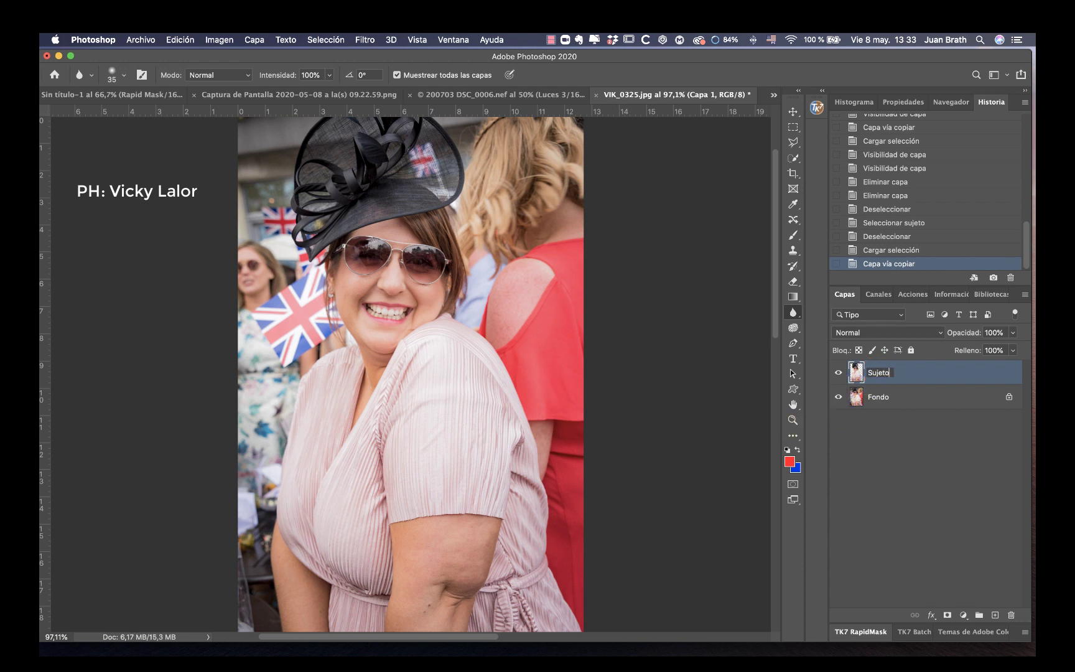
left_click(888, 396)
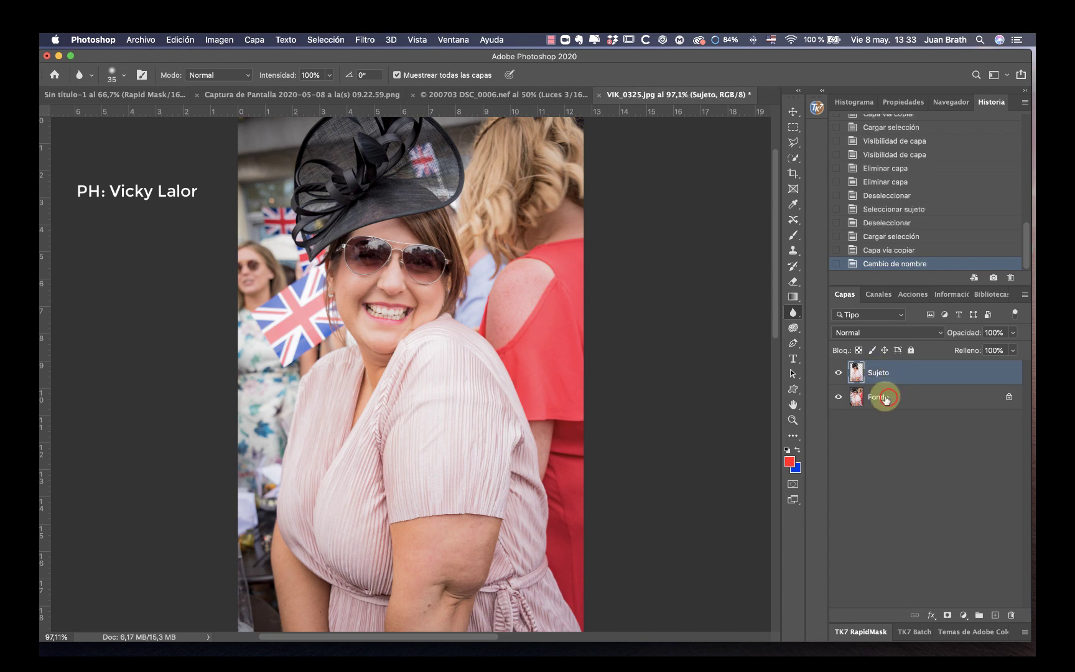
- Check the Sujeto cutout with the Fondo layer temporarily hidden, and duplicate the Fondo layer
left_click(836, 397)
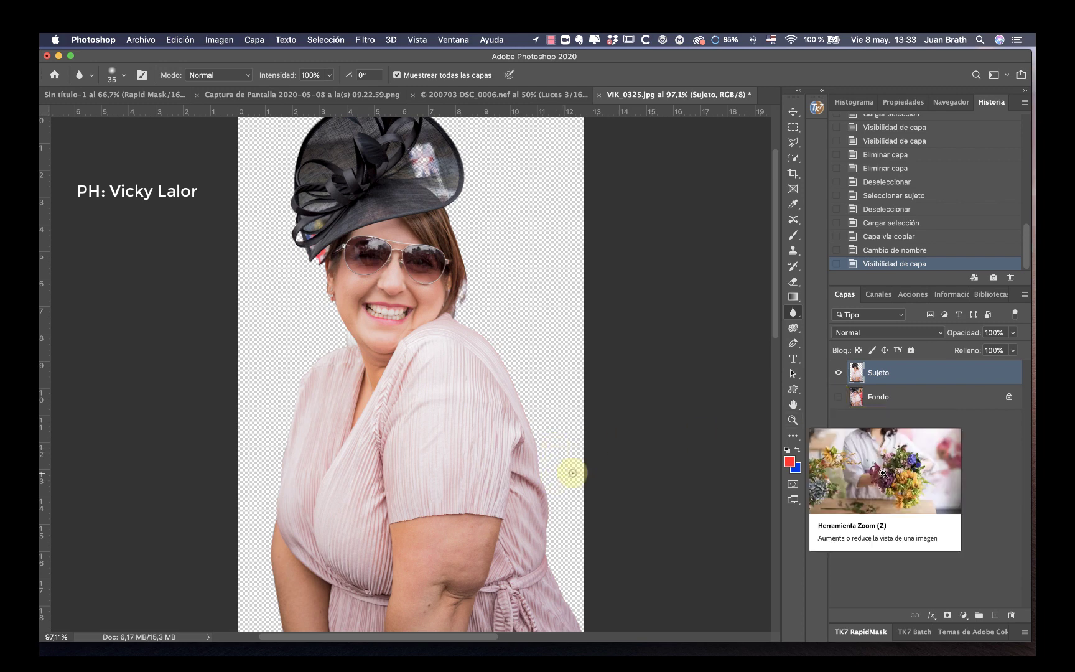
left_click(841, 399)
left_click(886, 398)
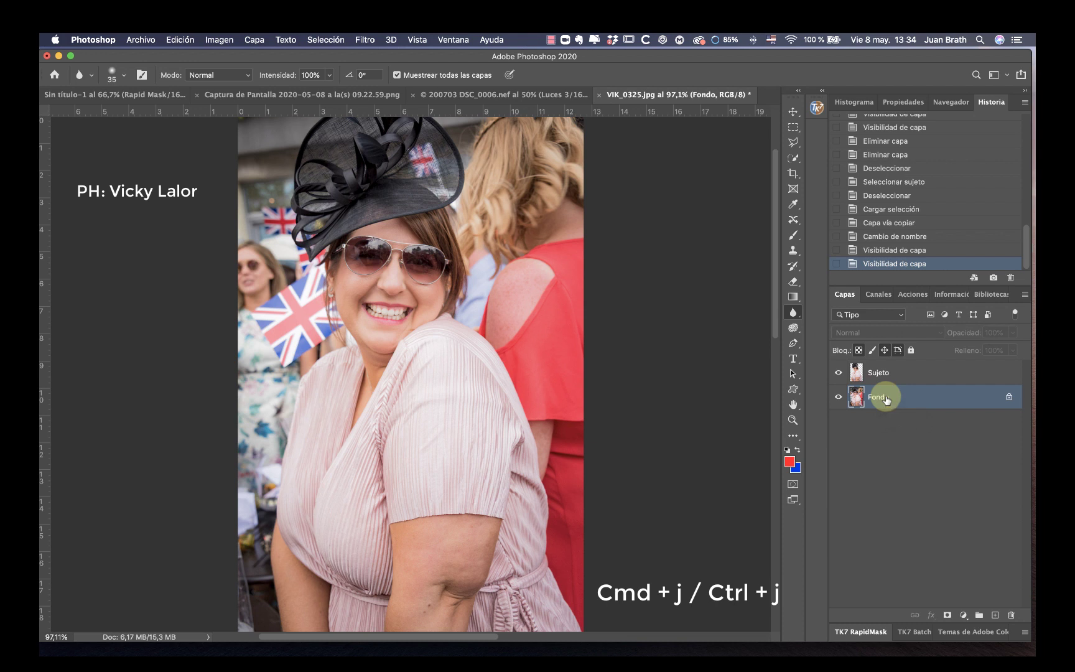
key("super+j")
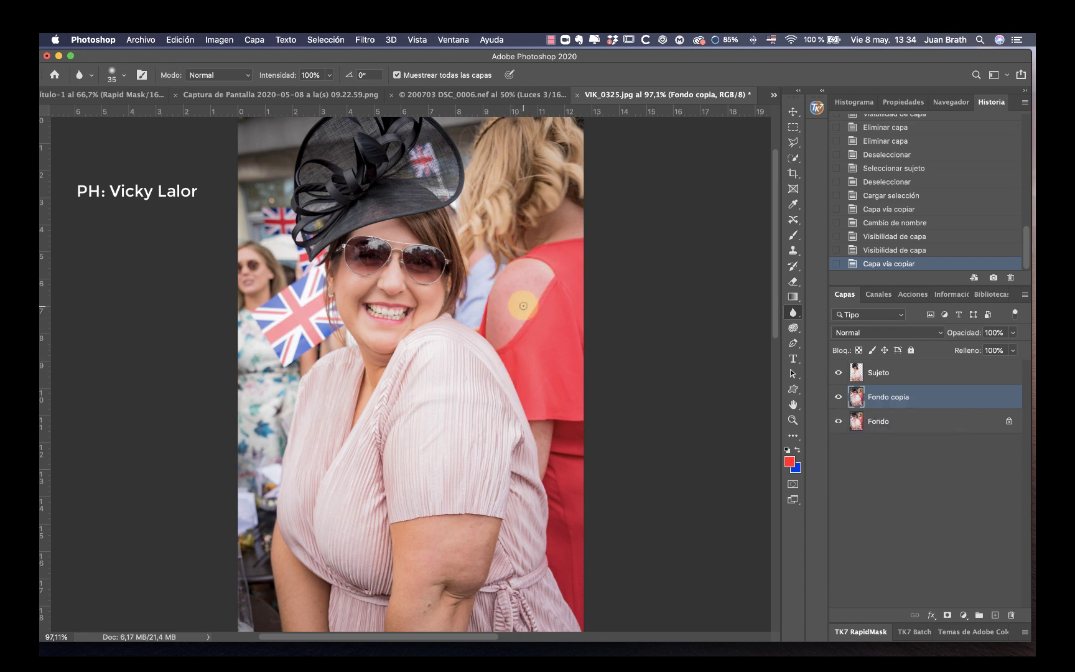
- Load the outline of the Sujeto layer as a selection and hide that layer
left_click(858, 375)
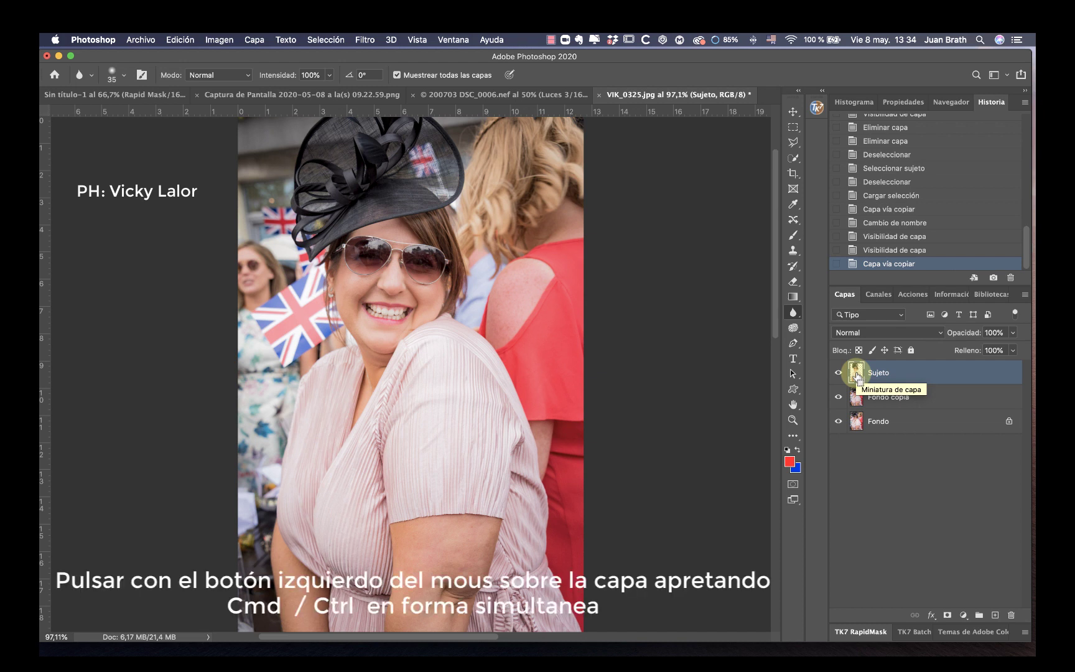
left_click(857, 373, "super")
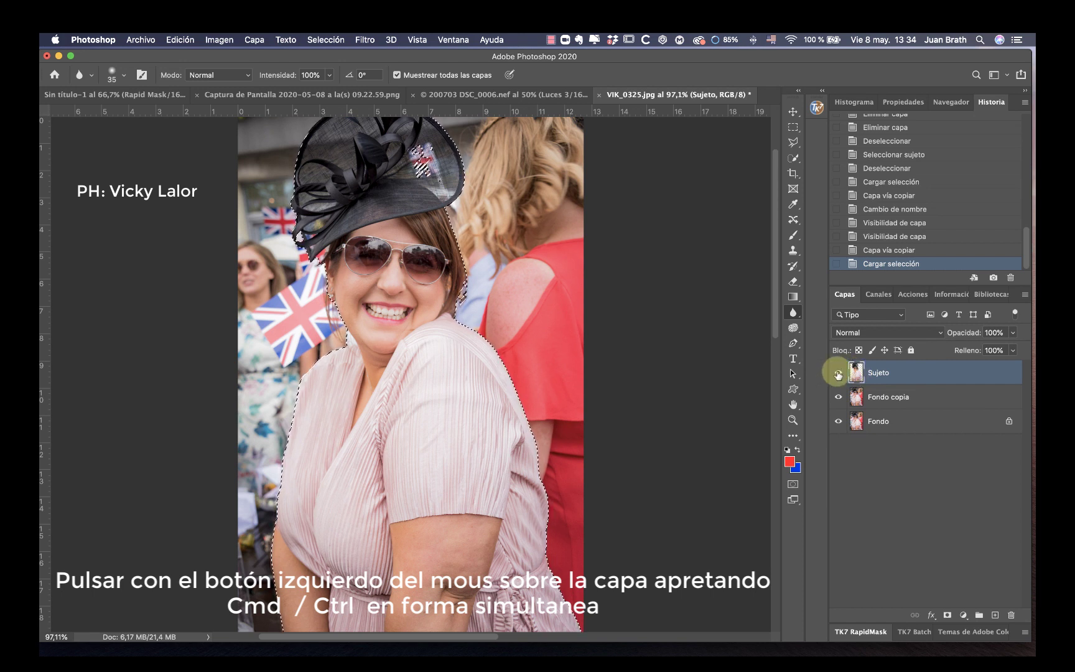
left_click(838, 373)
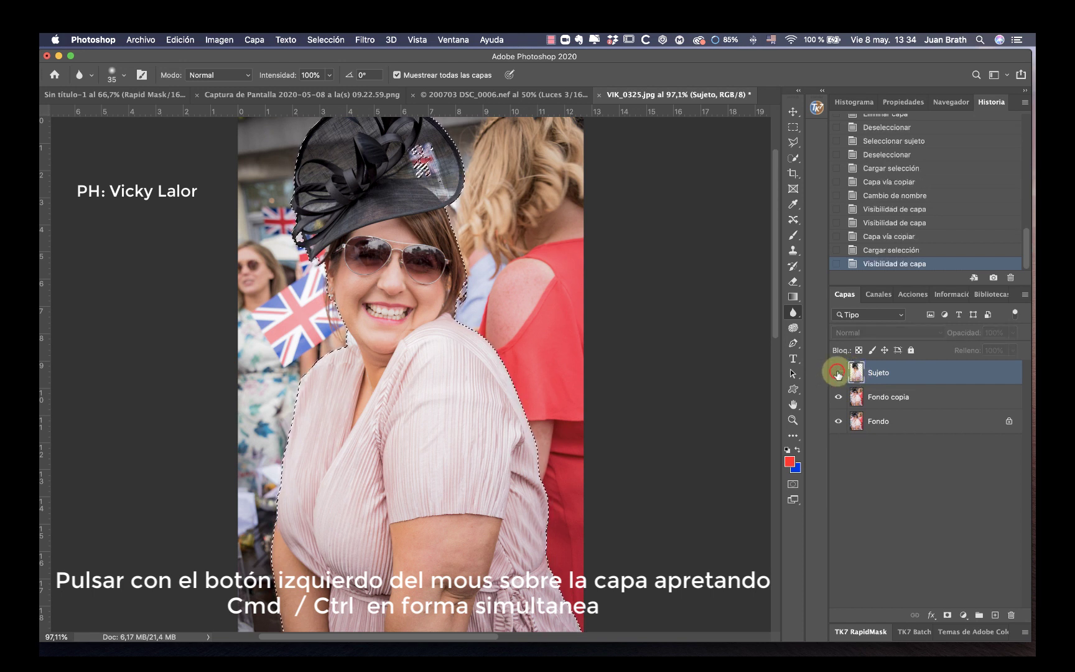
- Delete the selected woman's shape from the Fondo copia layer with Fondo hidden, and clear the selection
left_click(874, 401)
left_click(873, 401, "super")
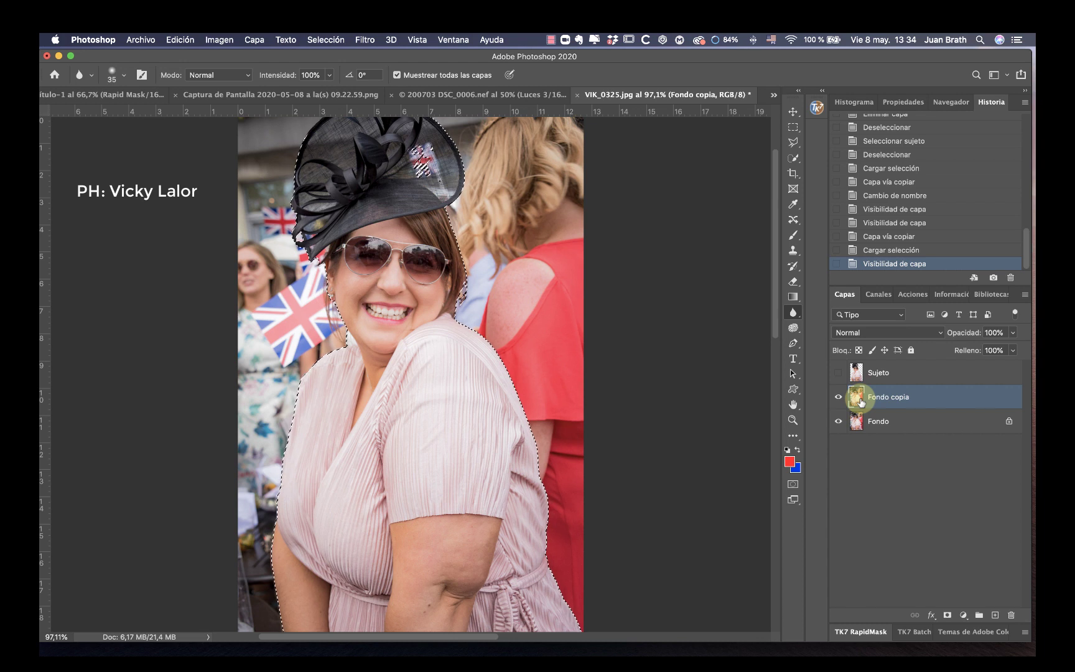
key("Delete")
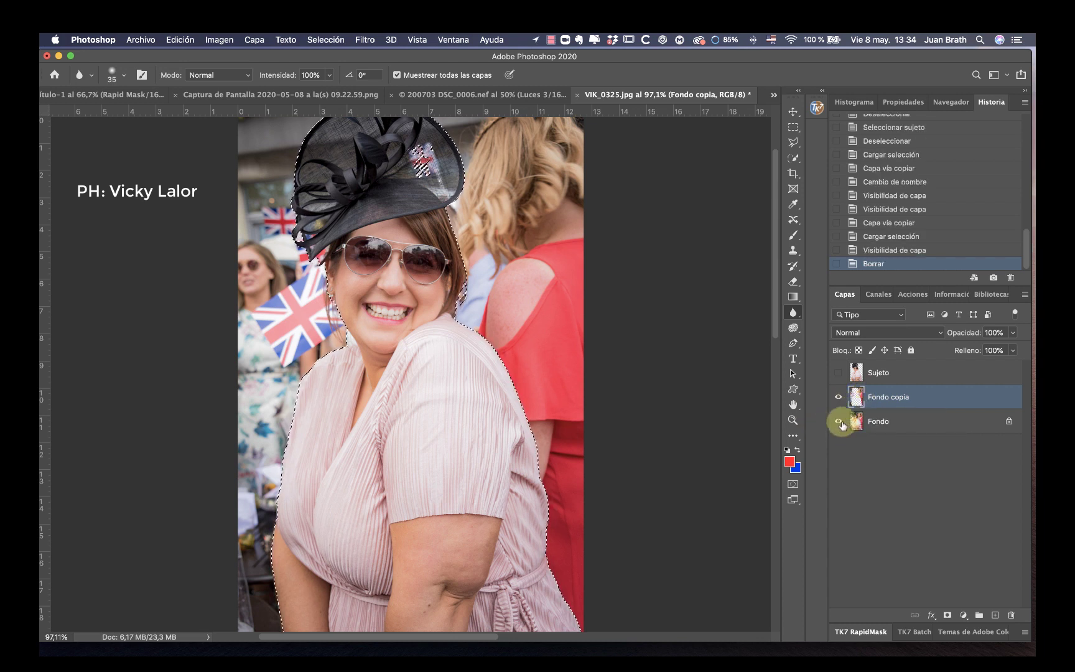
left_click(838, 421)
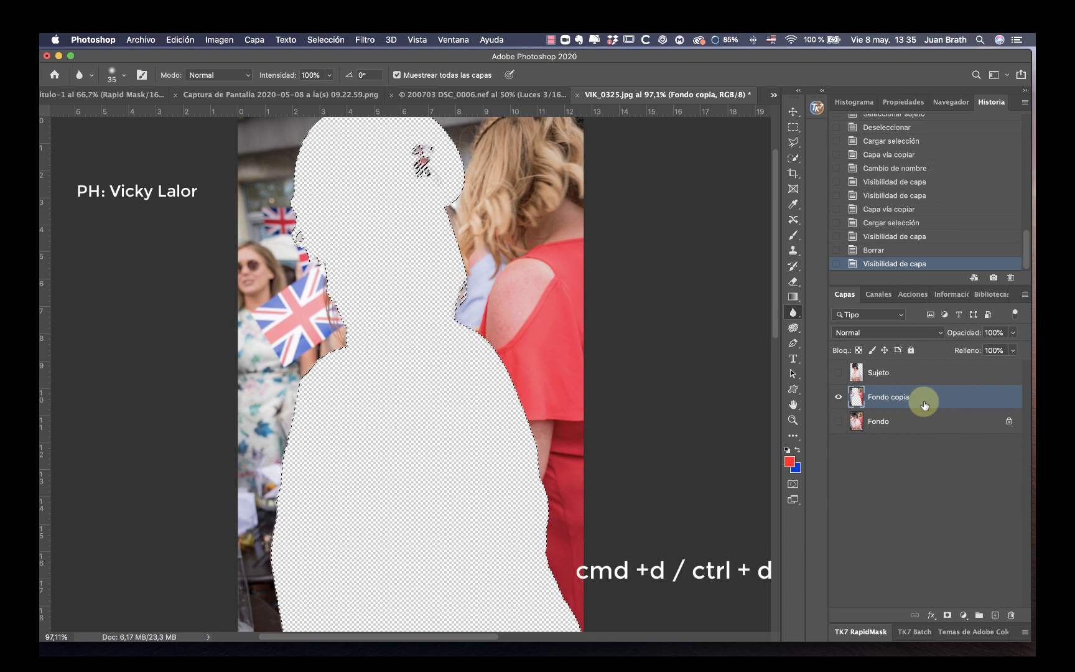
key("cmd+d")
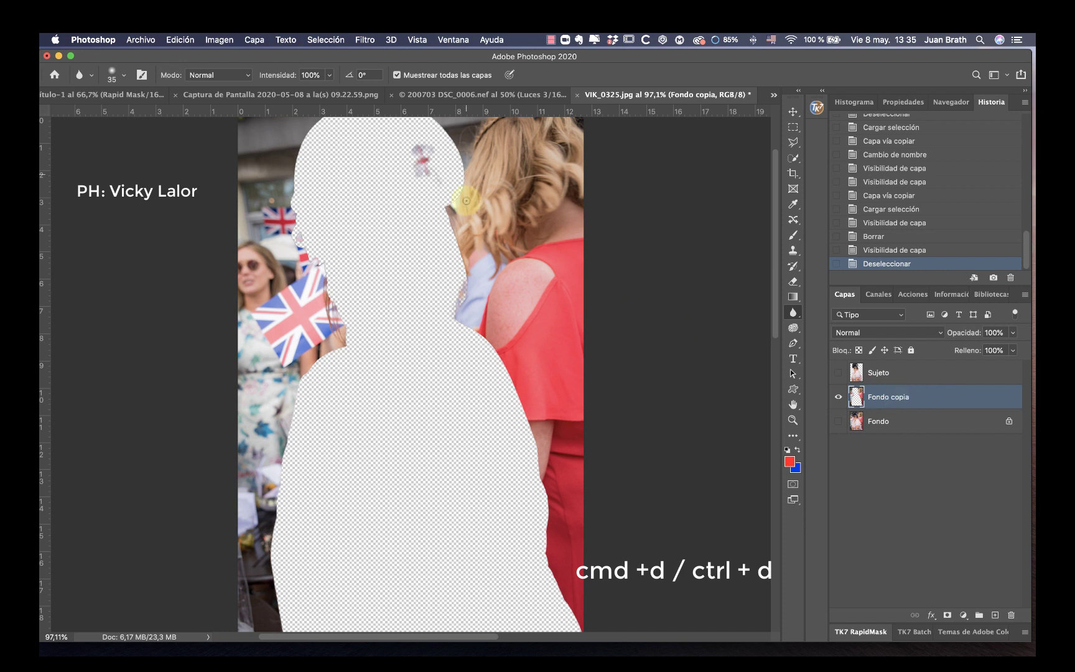
- Apply a Gaussian blur with a 13-pixel radius to Fondo copia and show the Sujeto and Fondo layers again
left_click(364, 41)
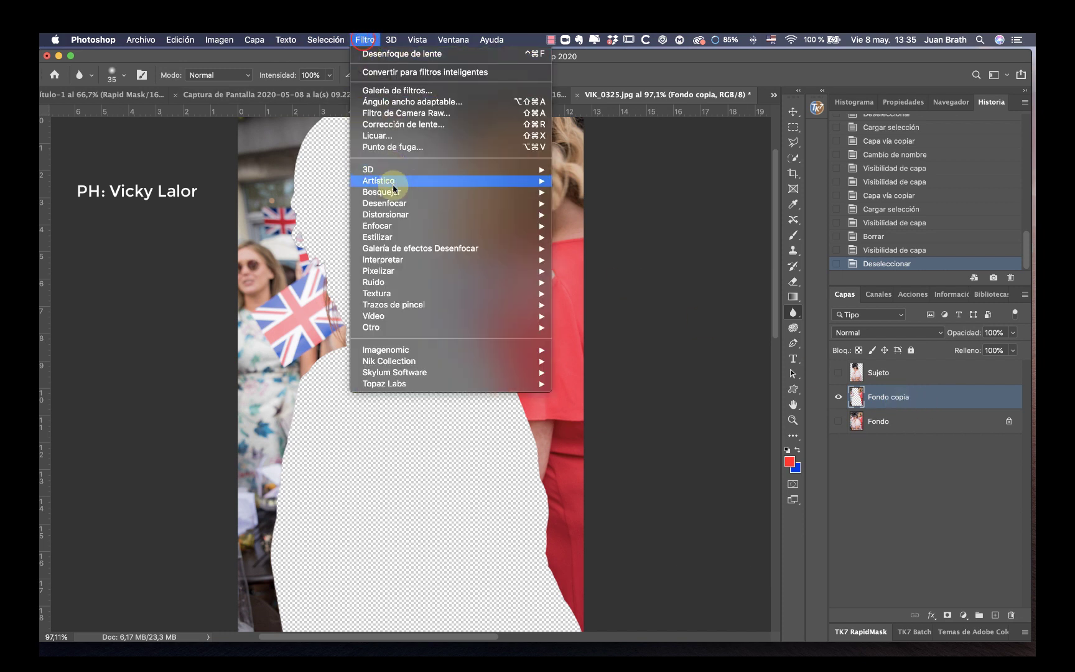
mouse_move(399, 204)
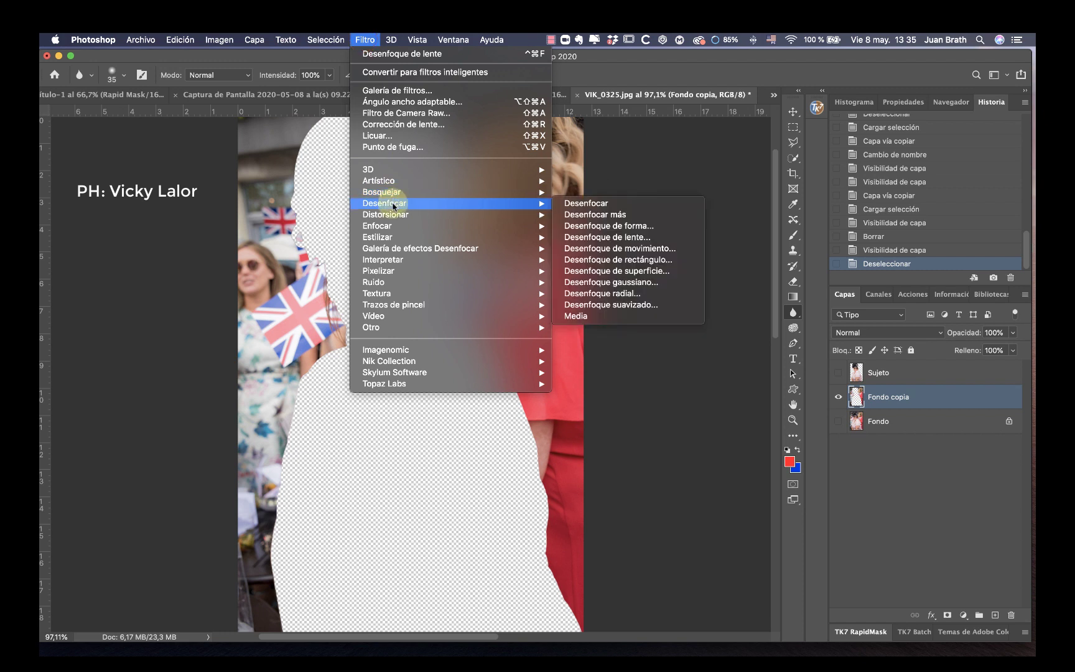
left_click(601, 282)
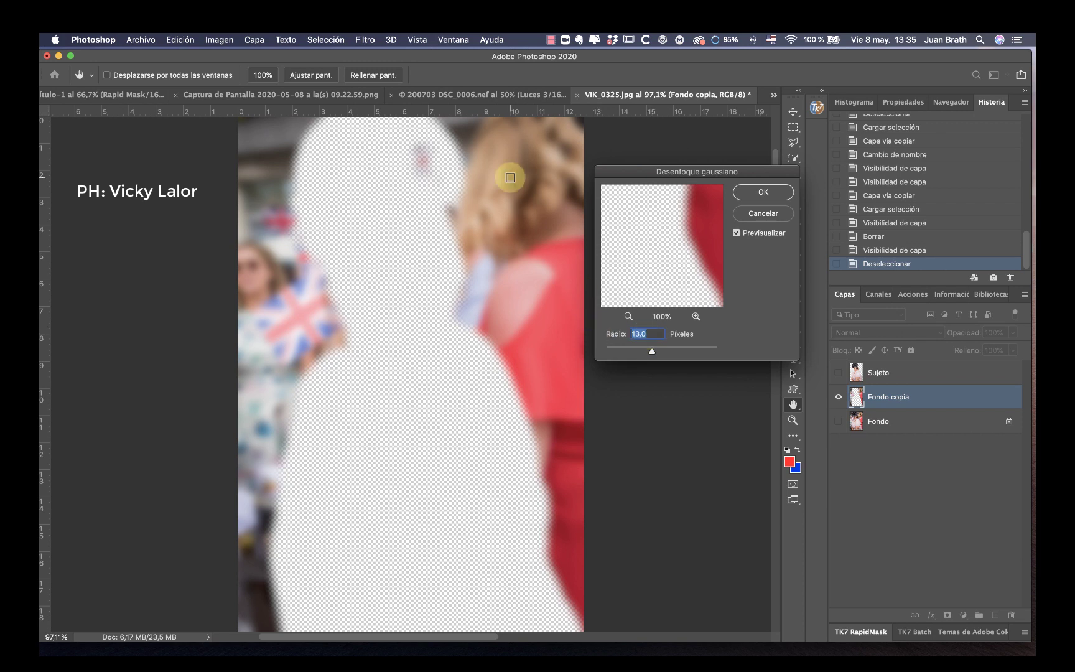
left_click(764, 192)
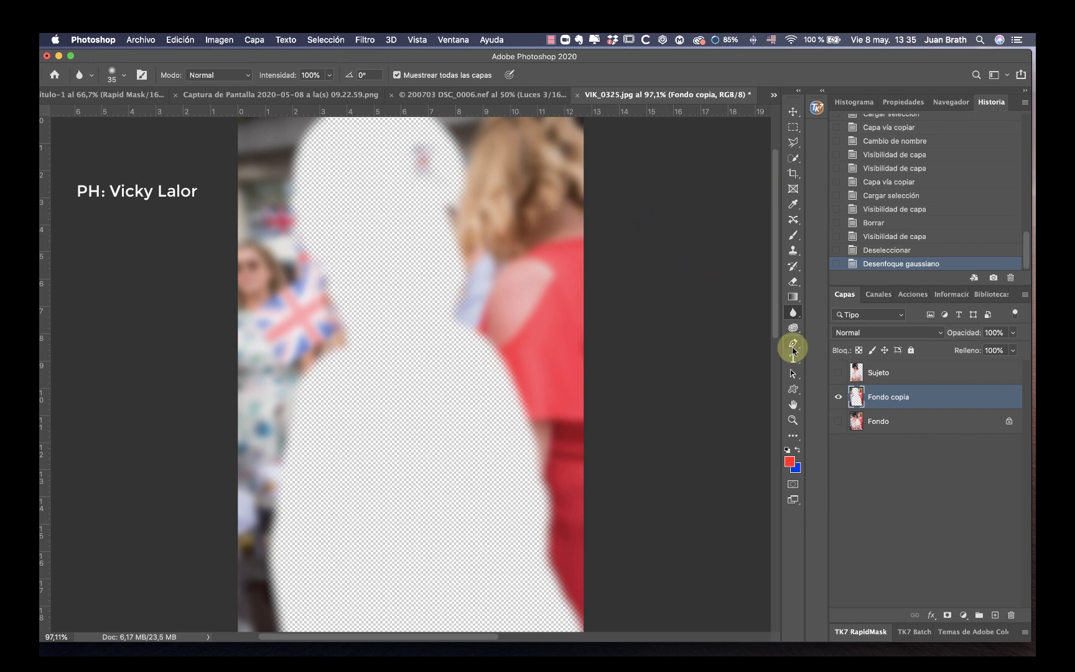
left_click(838, 373)
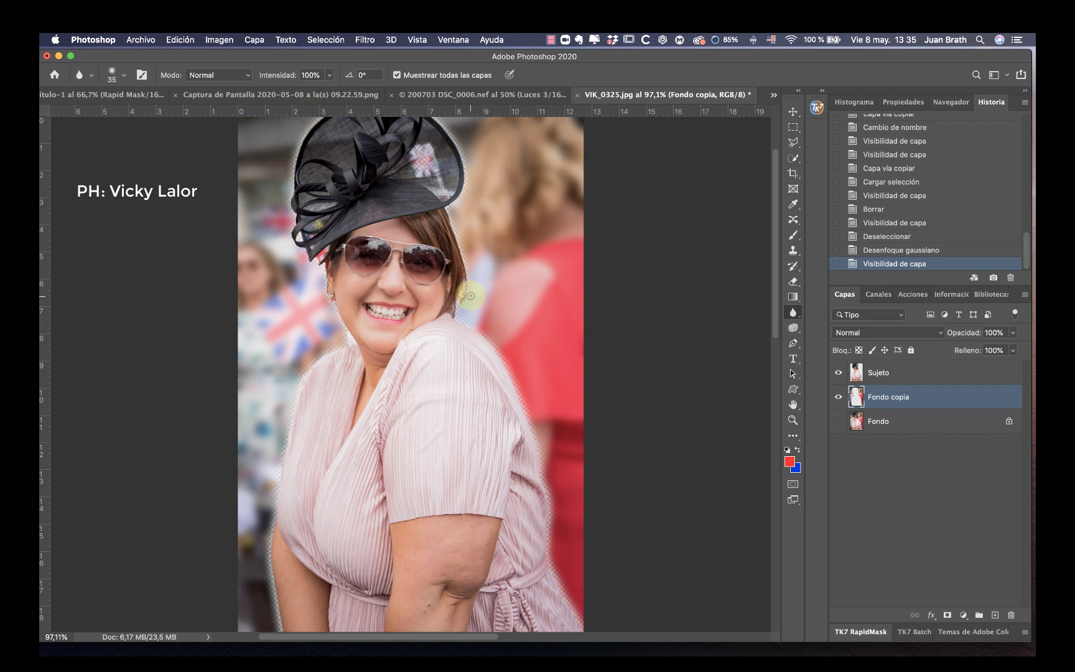
left_click(838, 422)
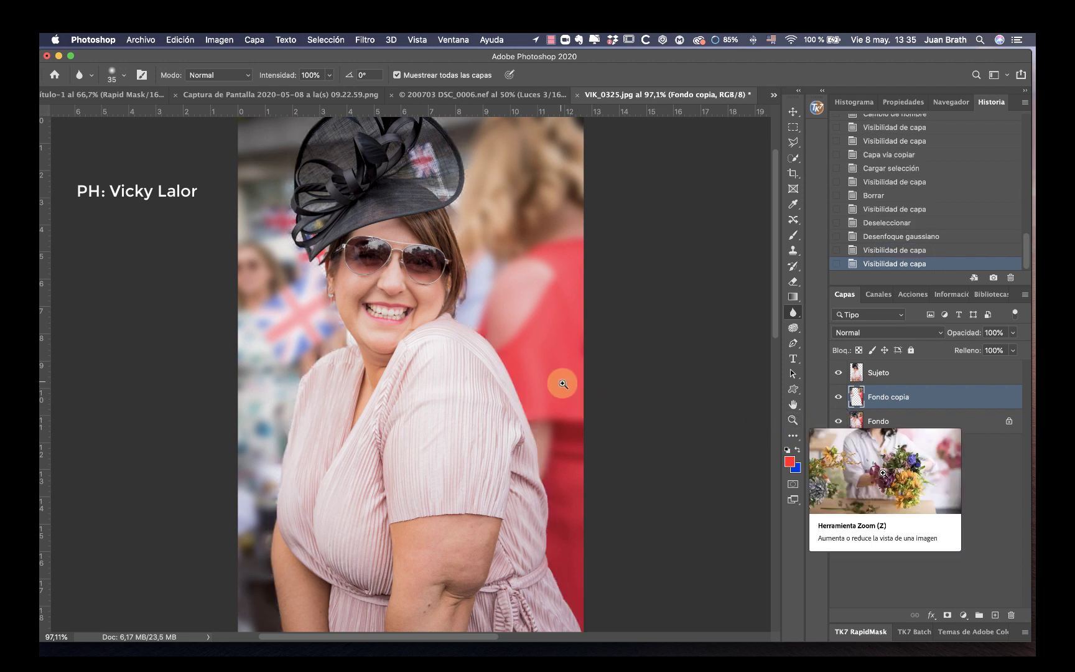
- Soften the background on Fondo copia along the hat's edge and loops and beside the woman's shoulder with the Blur tool at 100% strength
left_click_drag(516, 366, 719, 618)
left_click_drag(546, 439, 640, 306)
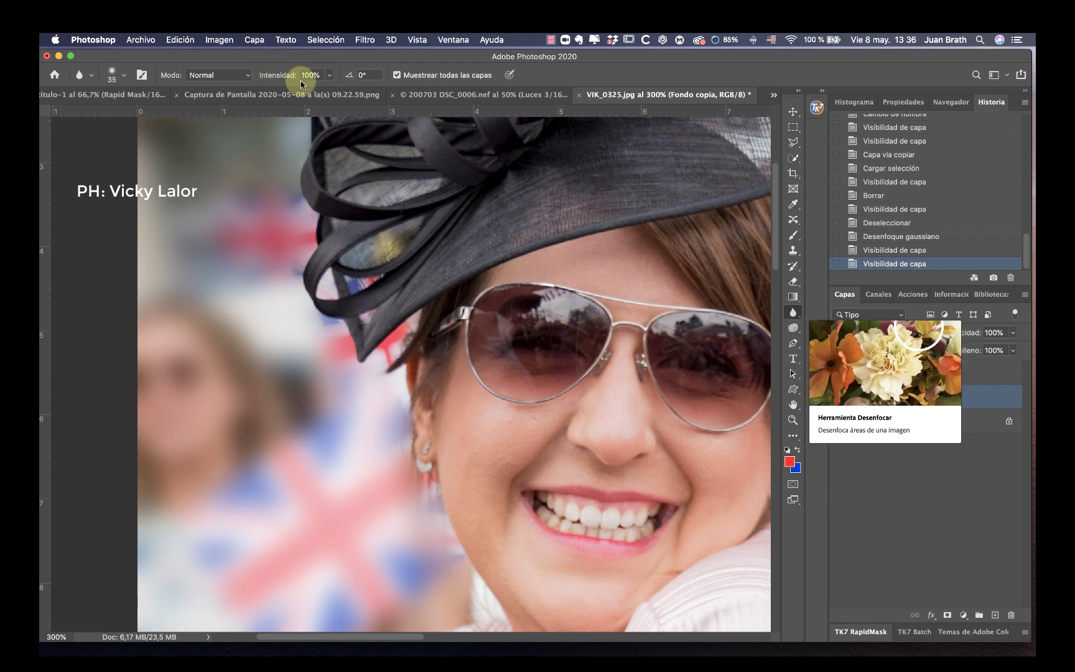
mouse_move(332, 336)
left_mouse_down()
mouse_move(336, 344)
mouse_move(314, 324)
left_mouse_up()
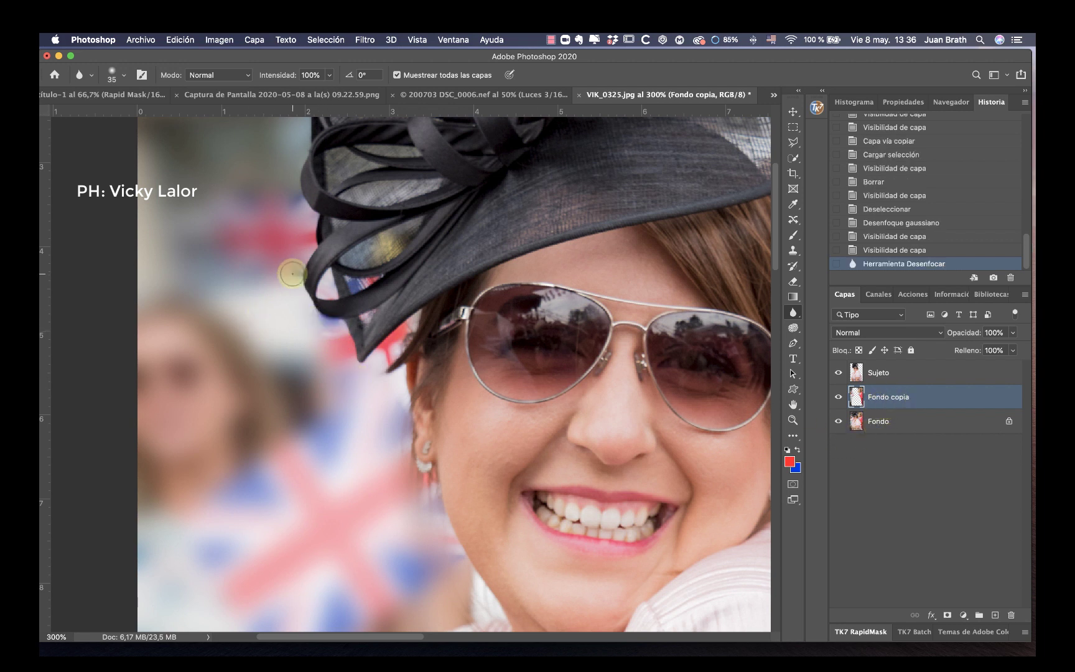
mouse_move(293, 272)
left_mouse_down()
mouse_move(290, 260)
mouse_move(291, 277)
left_mouse_up()
mouse_move(307, 319)
left_mouse_down()
mouse_move(332, 356)
mouse_move(392, 351)
mouse_move(399, 339)
mouse_move(366, 369)
mouse_move(387, 349)
left_mouse_up()
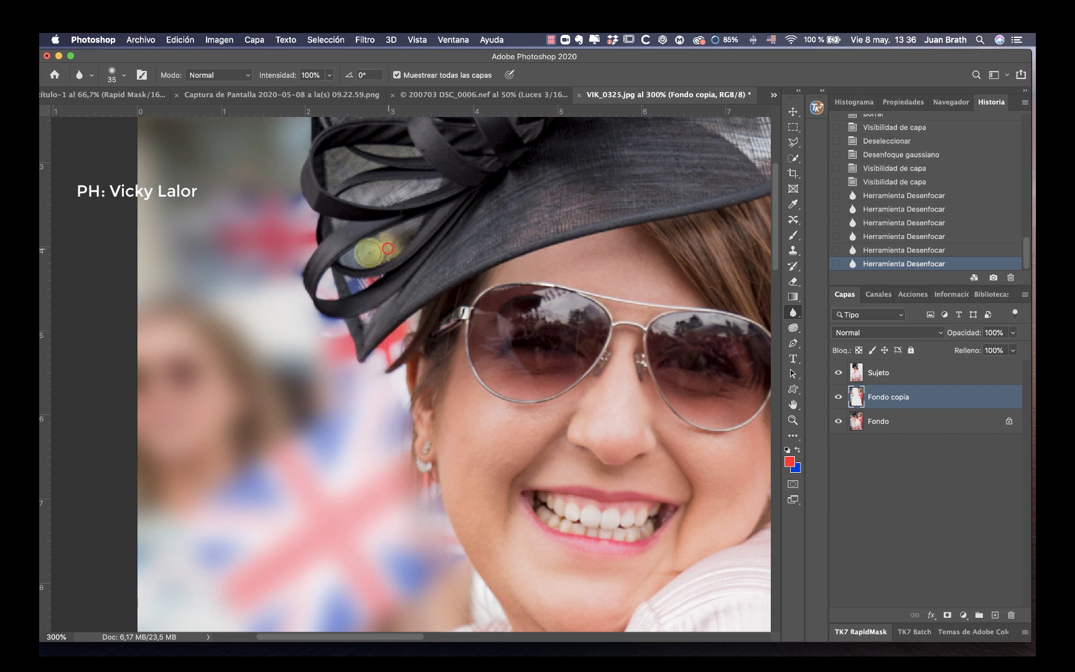
mouse_move(387, 249)
left_mouse_down()
mouse_move(353, 251)
mouse_move(379, 244)
left_mouse_up()
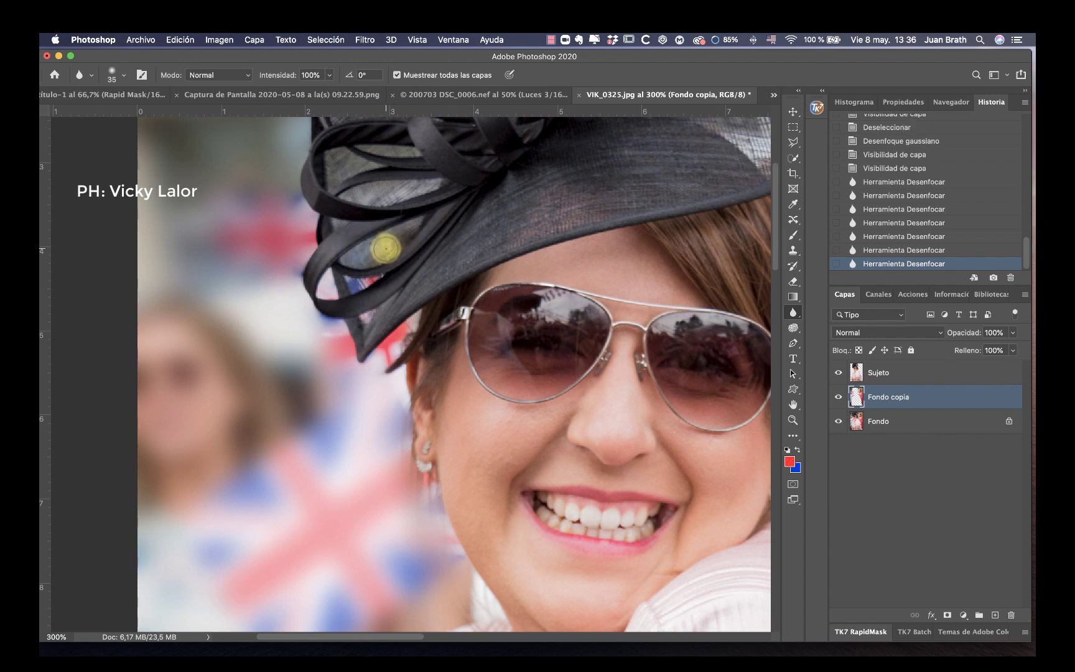
left_click_drag(297, 210, 297, 188)
mouse_move(292, 185)
left_mouse_down()
mouse_move(293, 207)
mouse_move(487, 233)
mouse_move(296, 556)
mouse_move(280, 449)
mouse_move(285, 87)
left_mouse_up()
left_click_drag(655, 465, 479, 477)
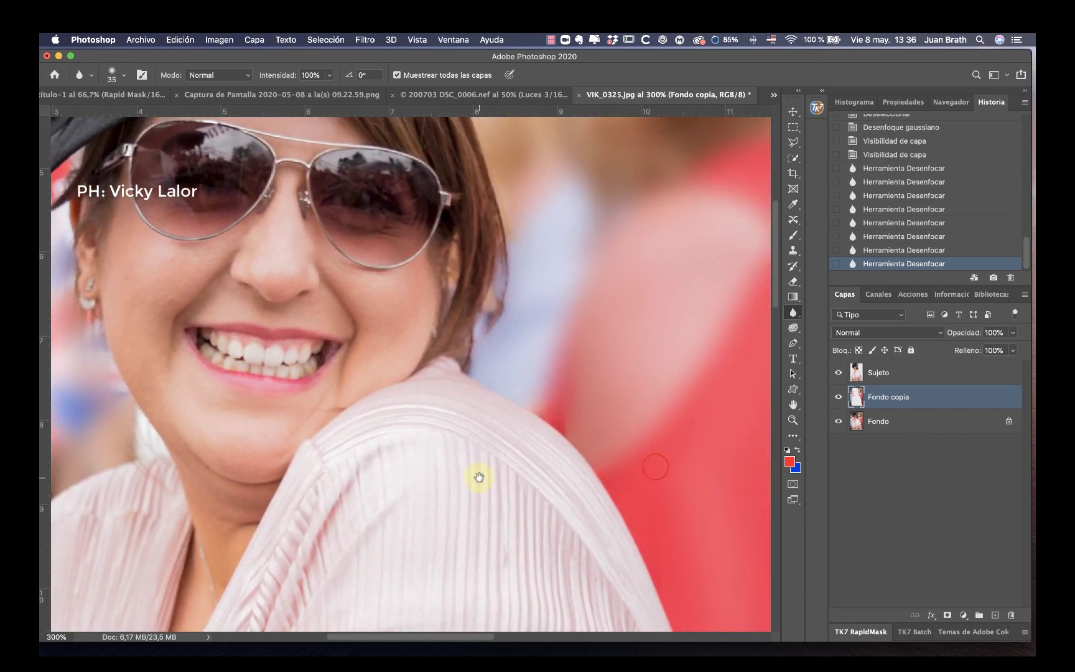
mouse_move(569, 426)
left_mouse_down()
mouse_move(547, 415)
mouse_move(595, 429)
left_mouse_up()
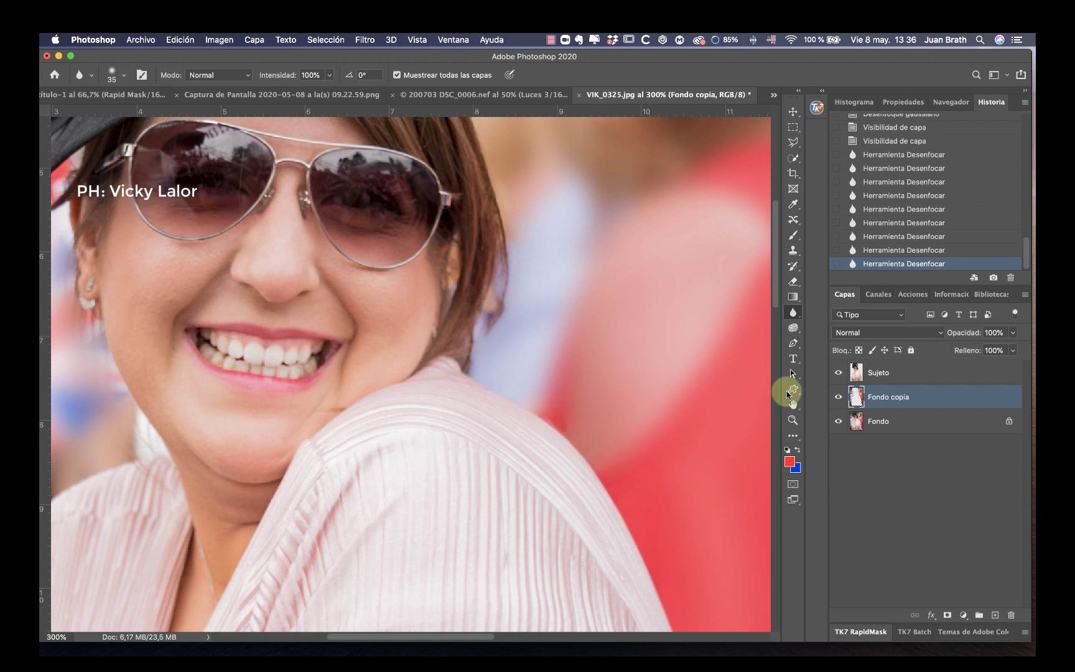
- Soften the Fondo layer's background around the woman's earring, cheek and the hat's loops using the Blur tool
left_click(858, 424)
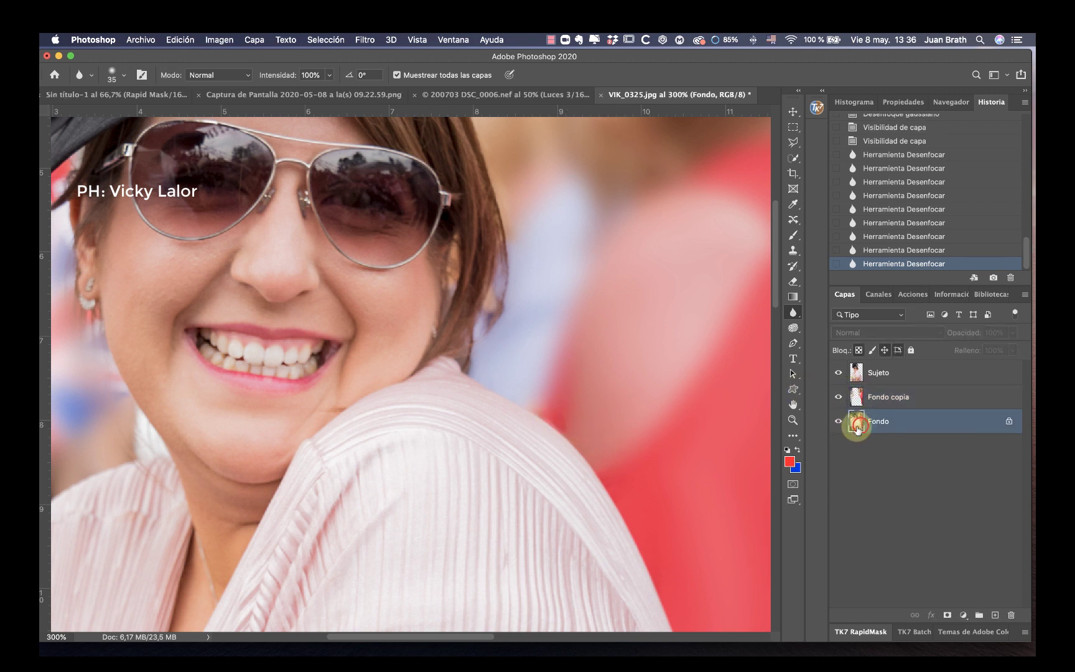
mouse_move(535, 420)
left_mouse_down()
mouse_move(552, 406)
mouse_move(555, 415)
mouse_move(540, 391)
mouse_move(777, 386)
left_mouse_up()
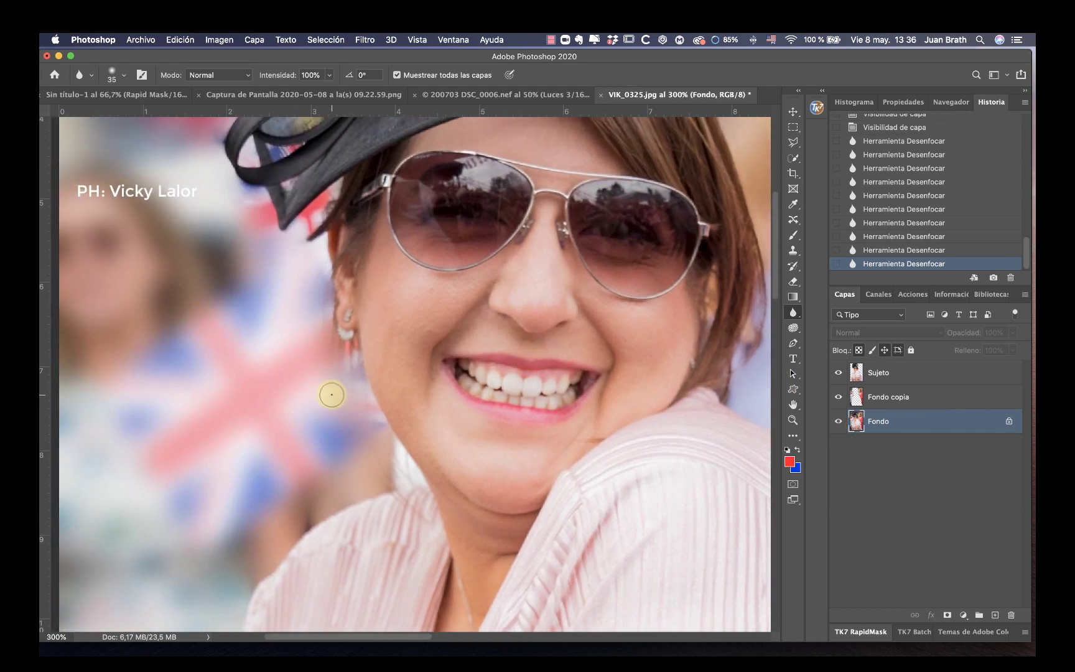
left_click_drag(330, 409, 328, 404)
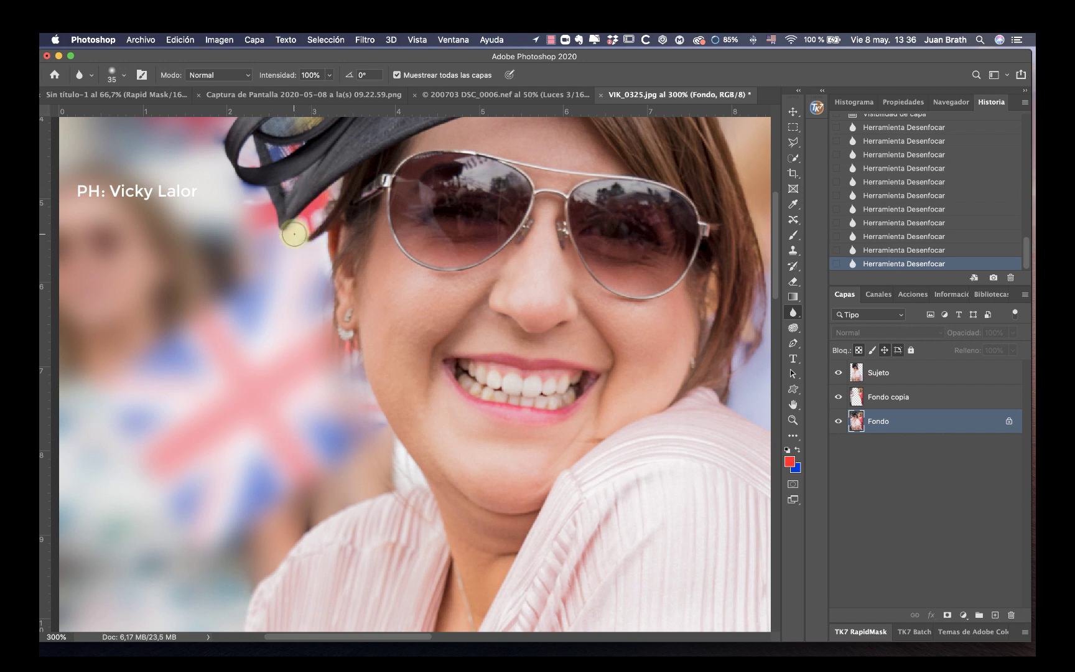
mouse_move(216, 247)
left_mouse_down()
mouse_move(301, 325)
mouse_move(347, 278)
left_mouse_up()
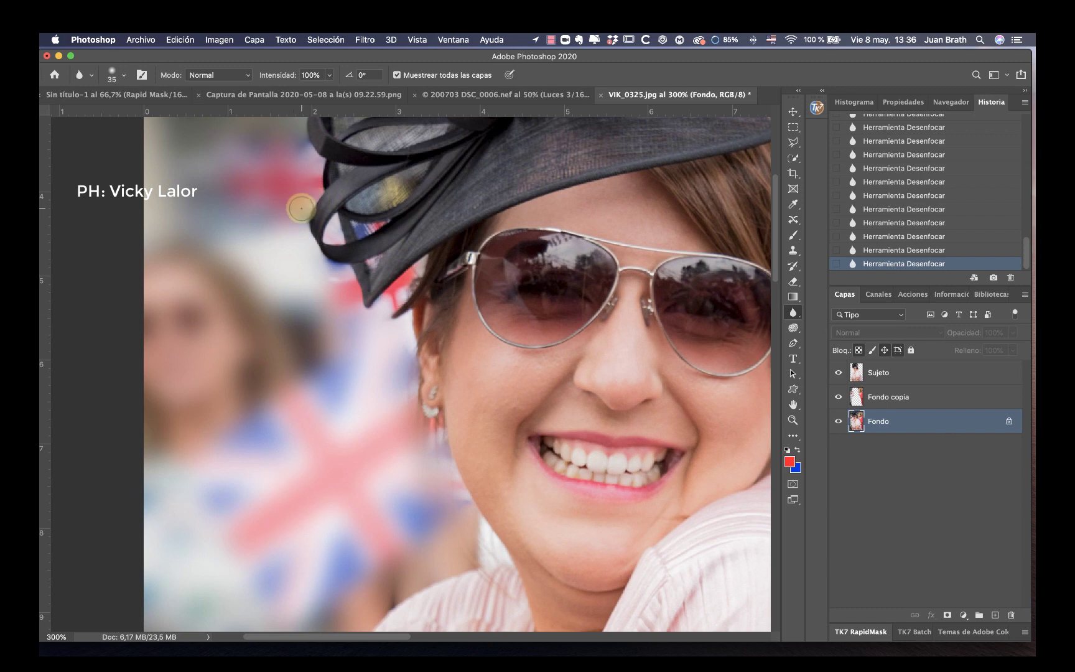
left_click_drag(301, 209, 317, 417)
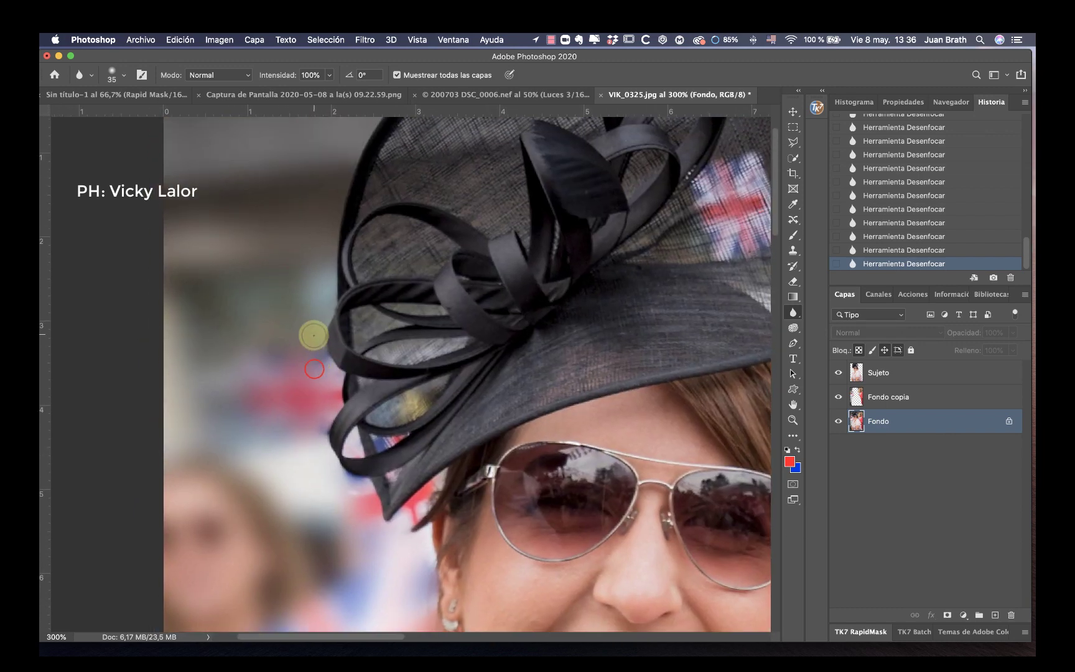
- Blur the remaining Fondo background along the opposite side of her hair, down to where it meets her shoulder
scroll(396, 365, "right", 10)
scroll(396, 364, "up", 2)
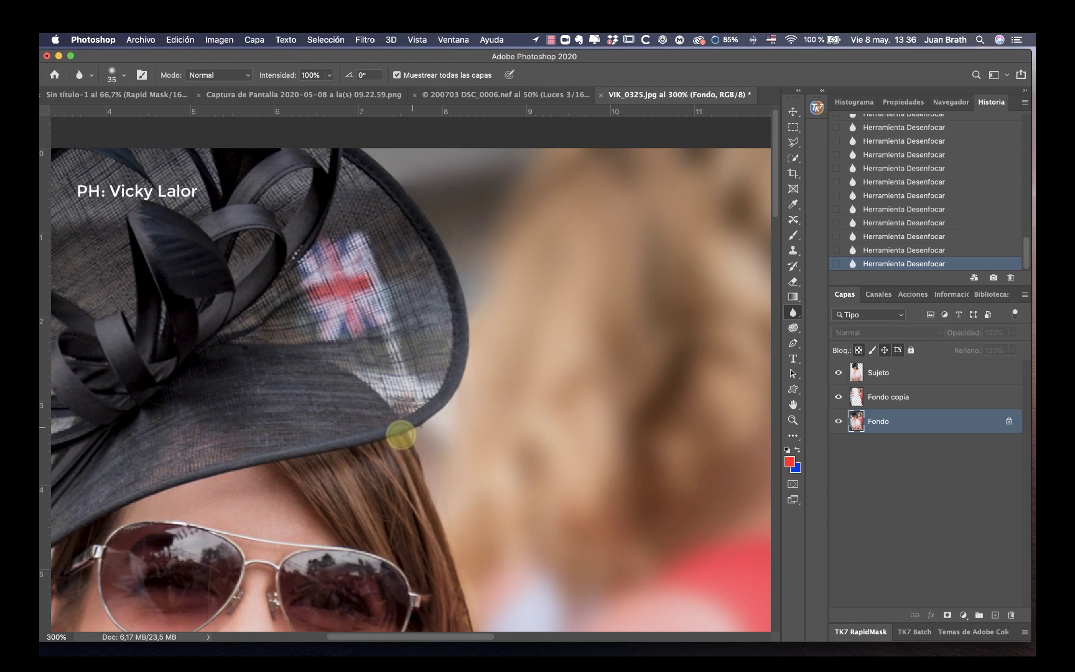
scroll(457, 436, "down", 4)
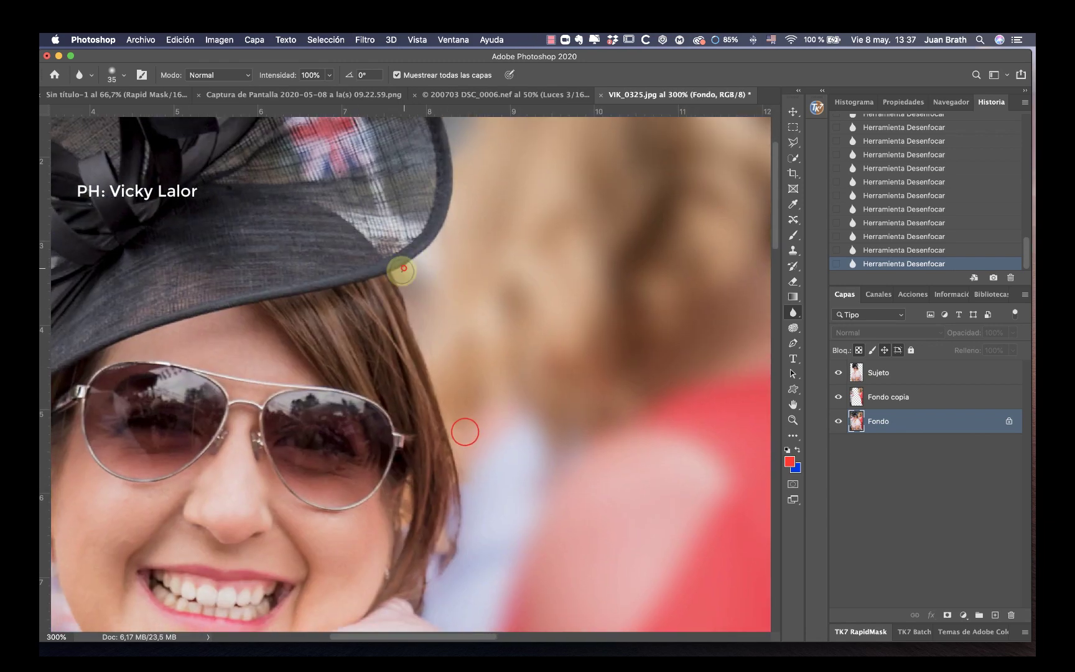
scroll(516, 278, "down", 6)
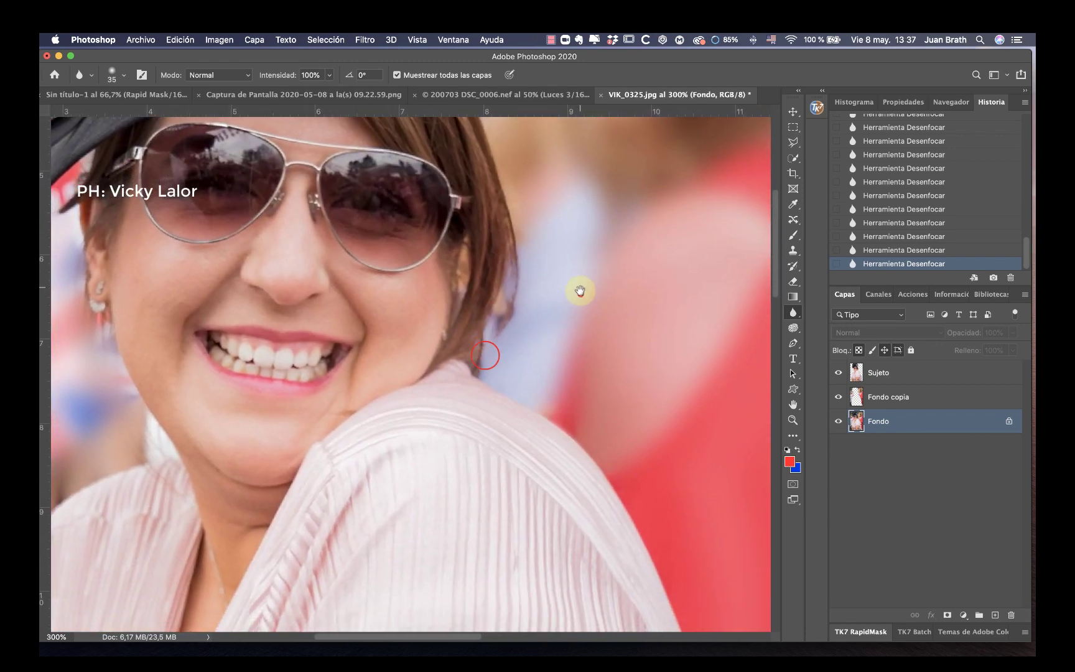
scroll(580, 291, "down", 5)
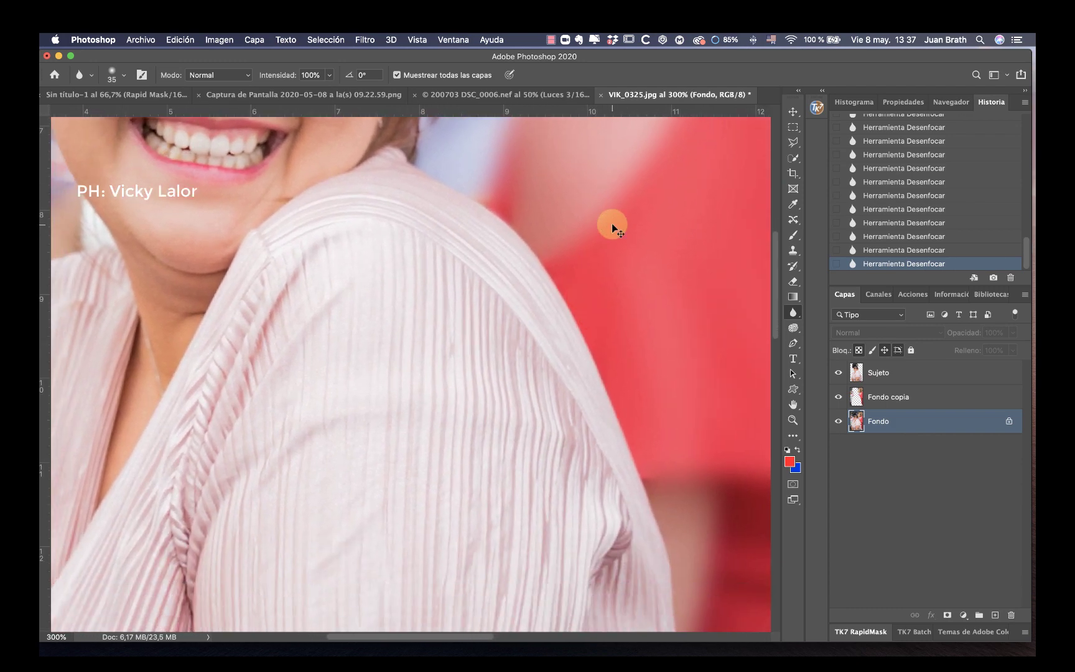
- Save a history snapshot of the blurred version, compare it with the original VIK_0325.jpg state and return to the new snapshot
key("super+0")
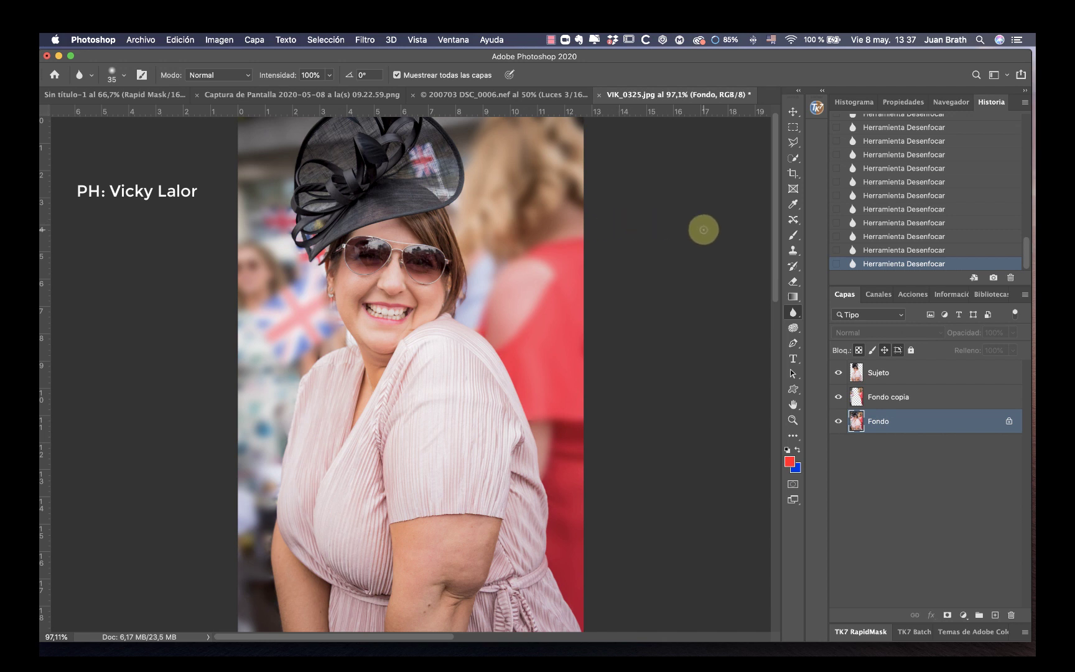
left_click(993, 278)
left_click_drag(1025, 258, 1023, 112)
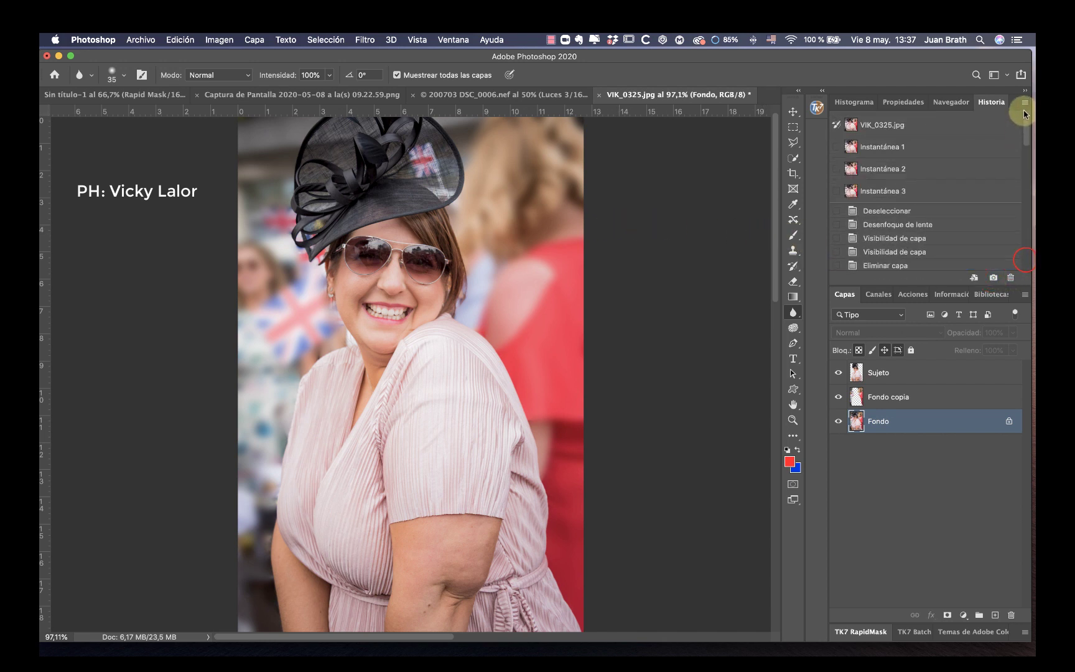
left_click(885, 128)
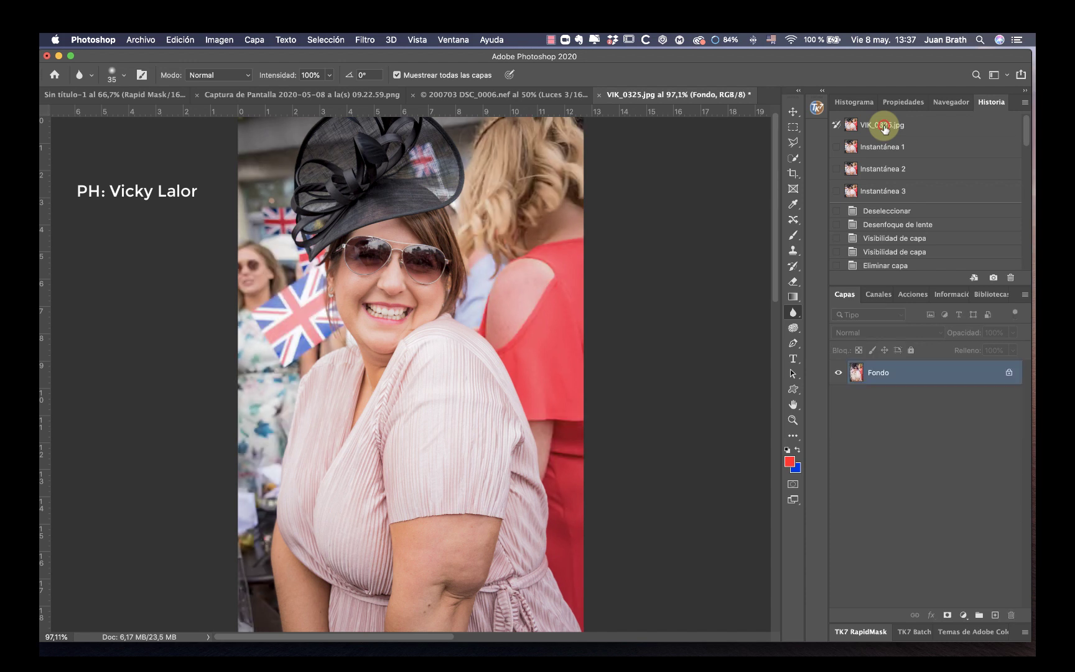
left_click(899, 192)
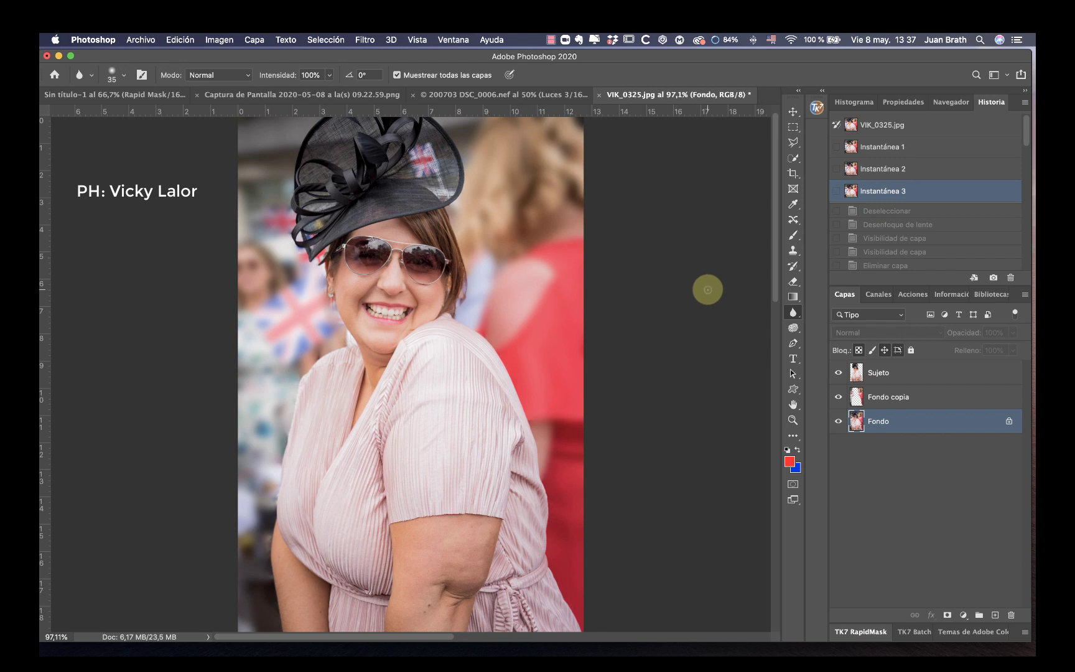
- Delete the Sujeto and Fondo copia layers, leaving only the Fondo layer
left_click(900, 375)
key("Delete")
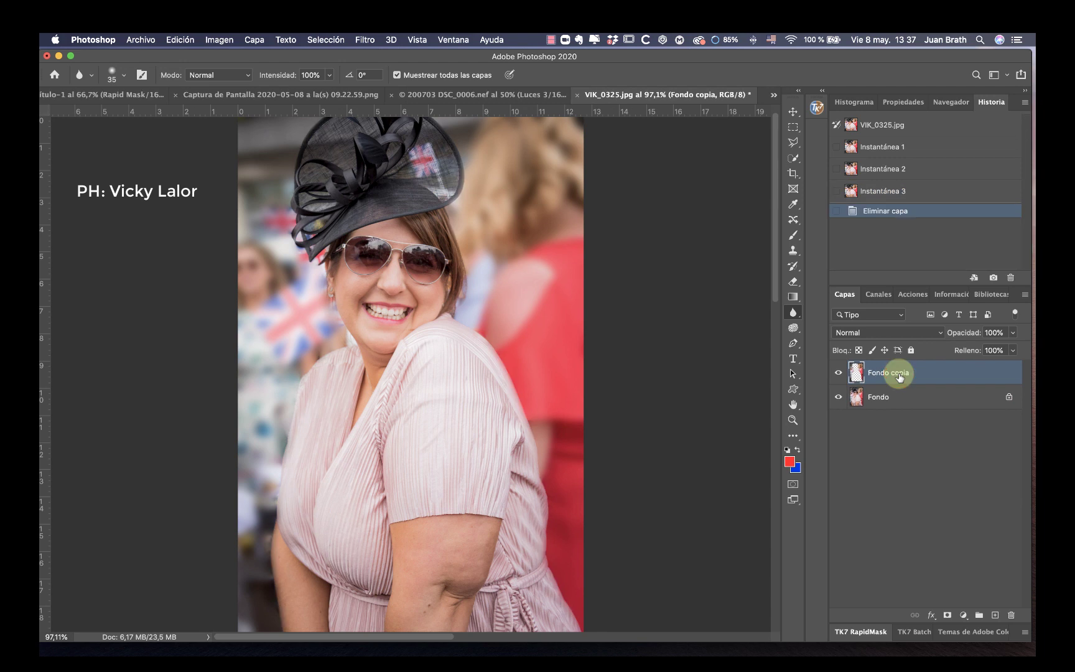
key("Delete")
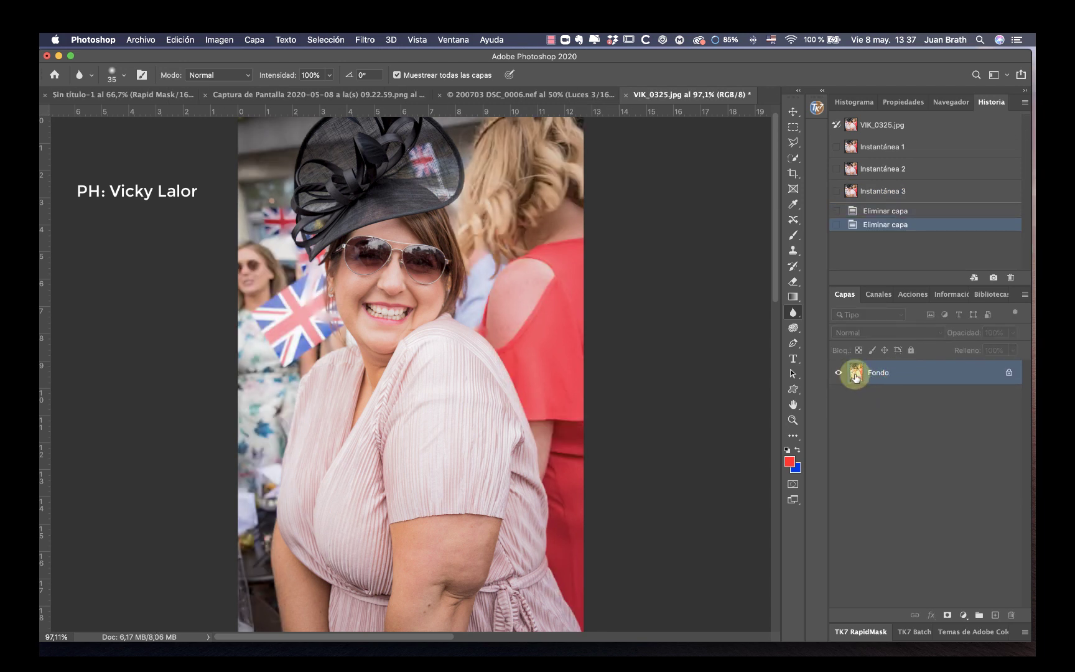
- Add a Curves adjustment layer above Fondo and duplicate it three times
left_click(963, 615)
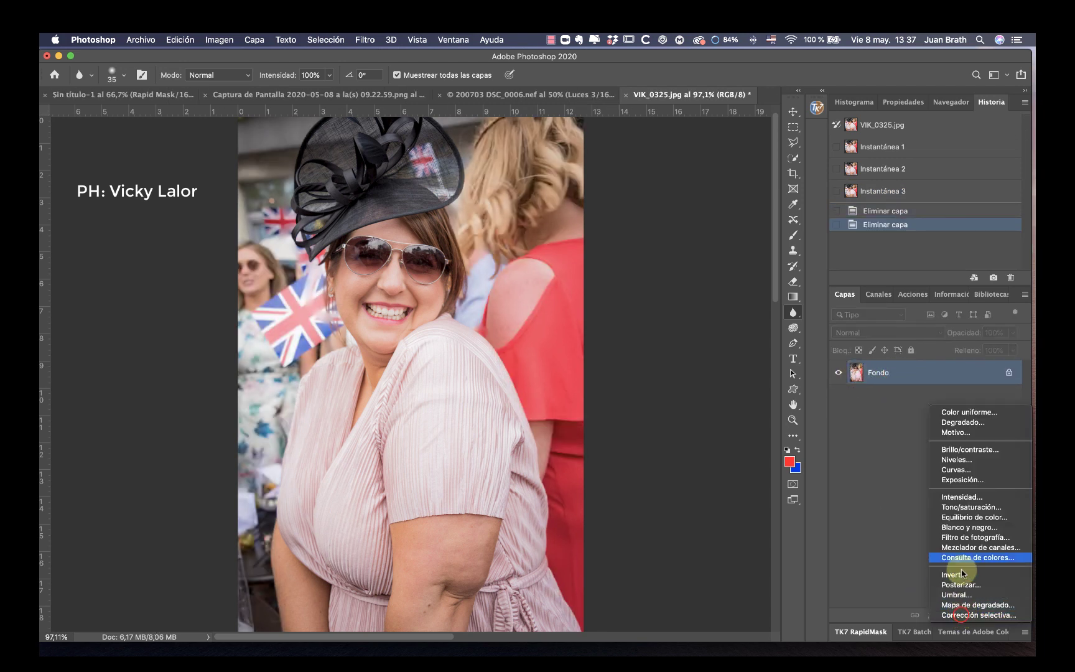
left_click(982, 474)
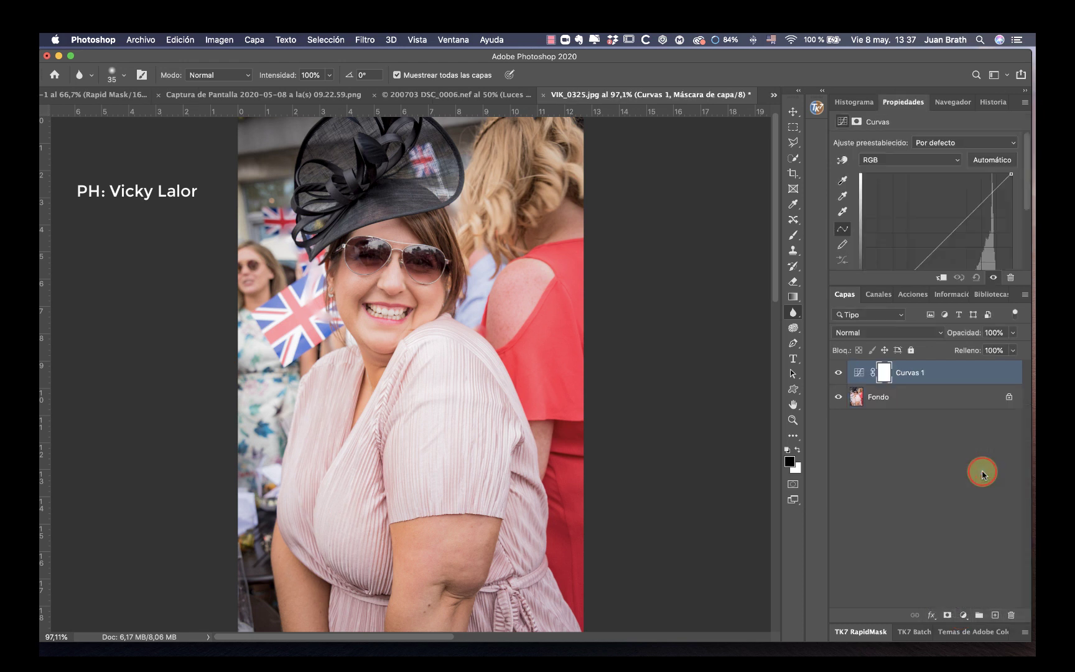
key("super+j")
key("super+j")
key("super+j")
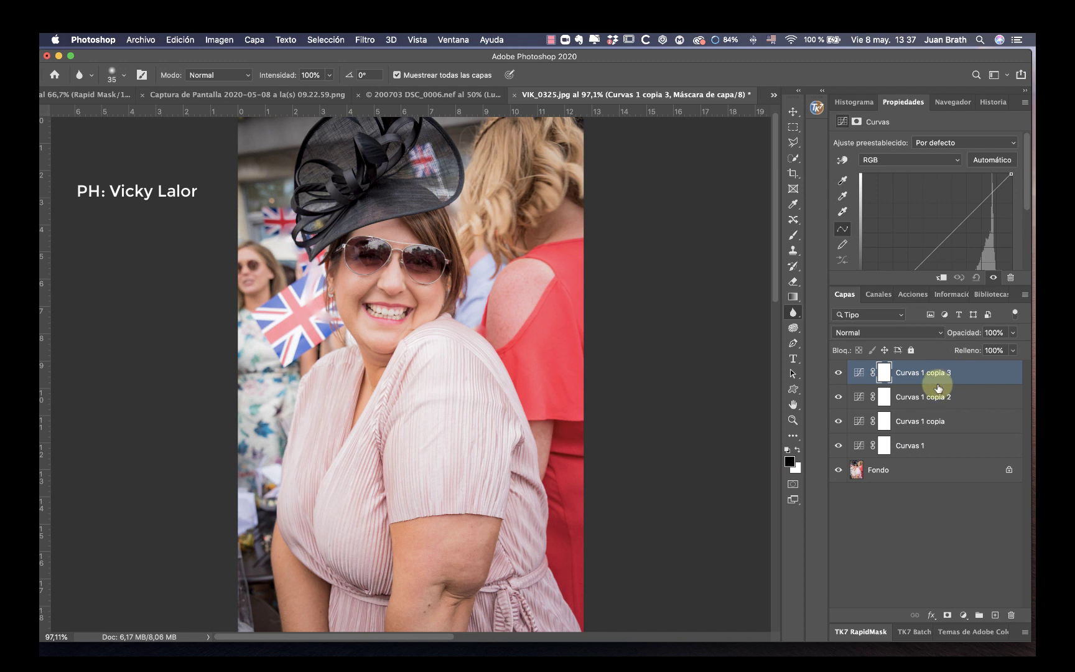
- Load the saved Mujer selection on the Fondo layer and copy the selected woman to a new layer
left_click(896, 472)
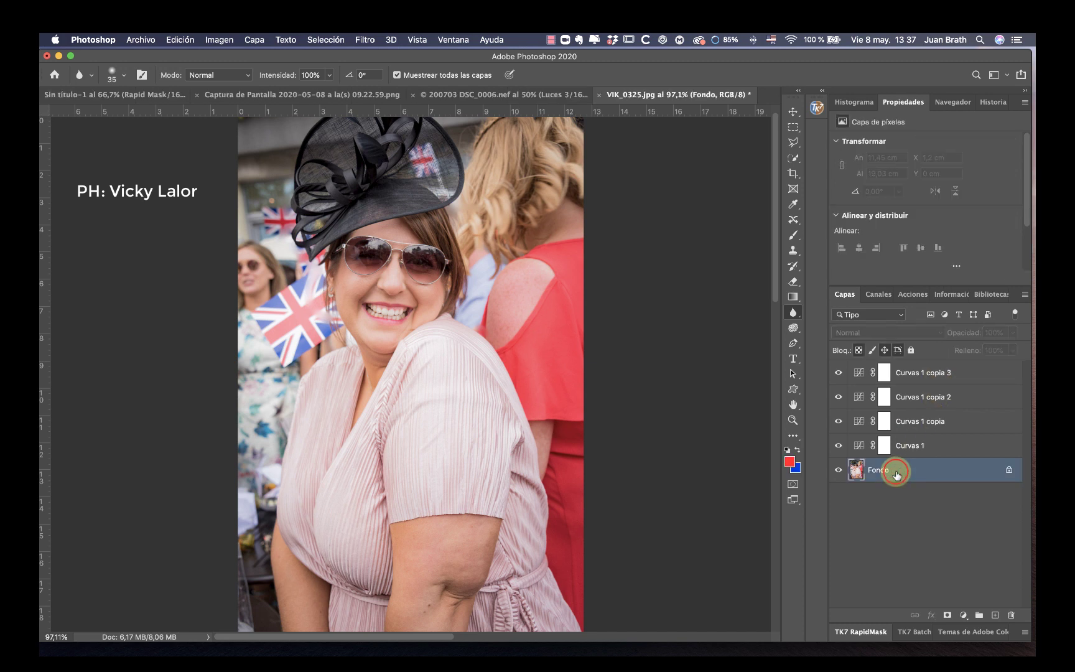
left_click(319, 40)
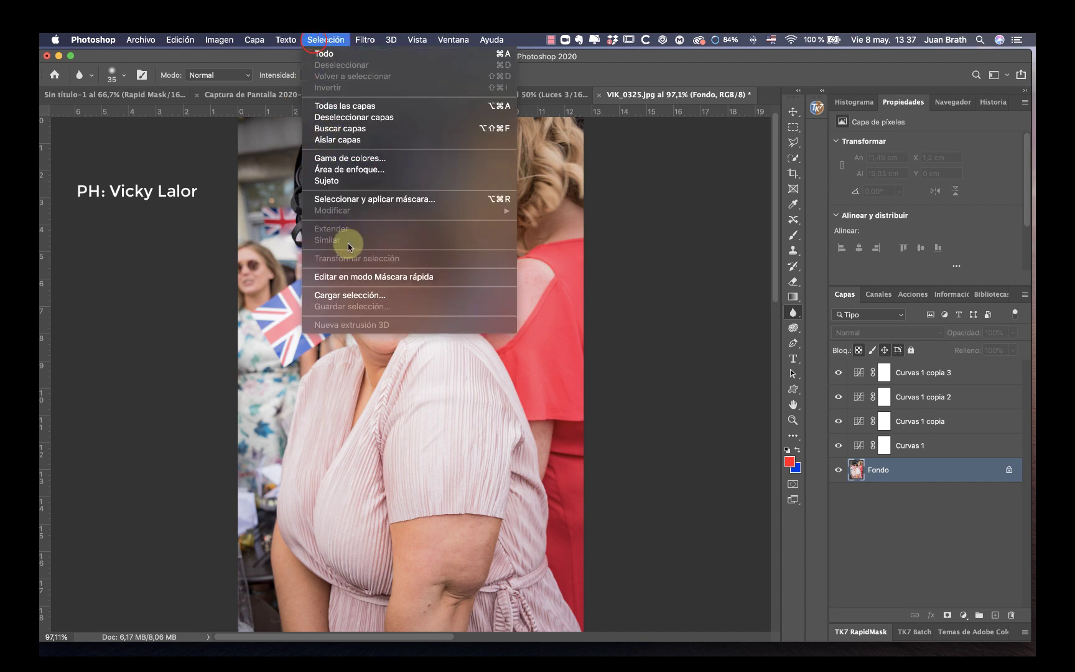
left_click(348, 295)
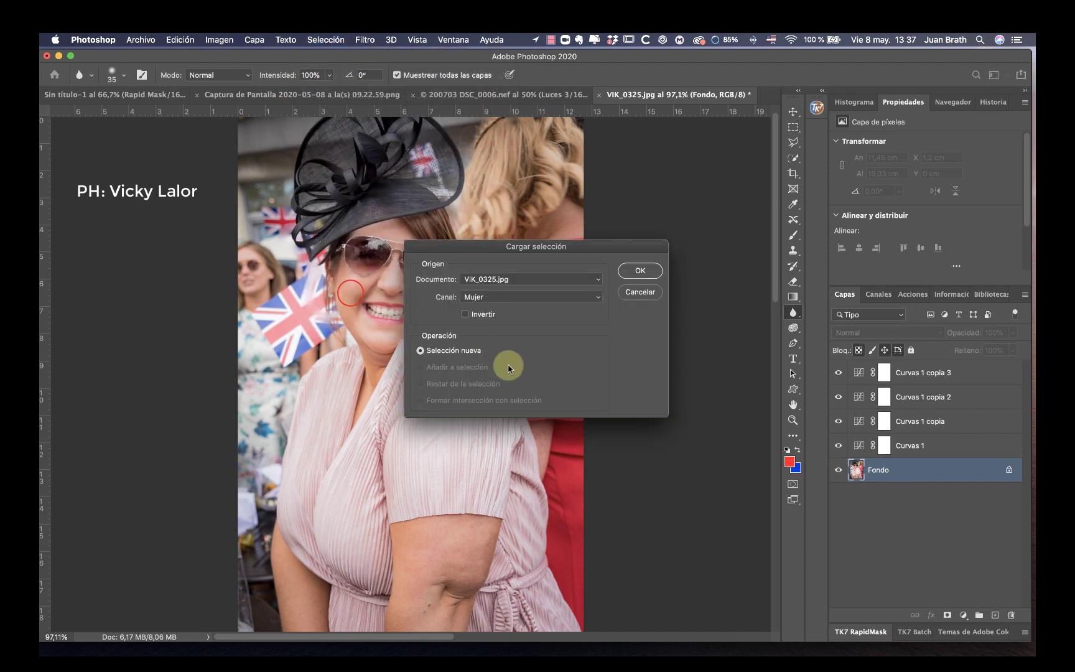
left_click(638, 271)
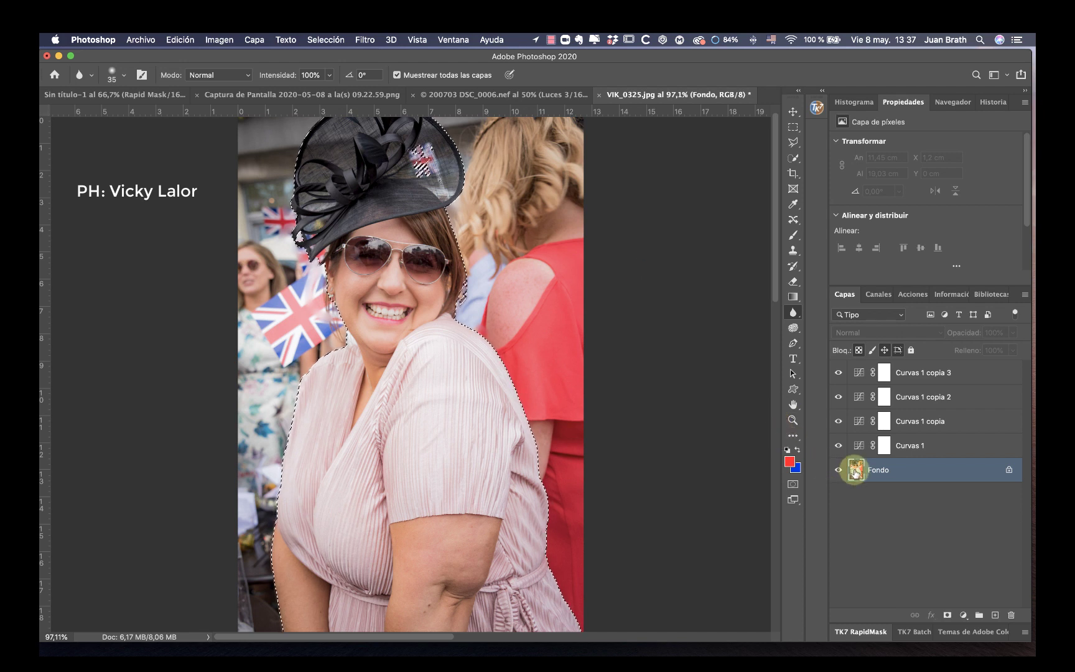
key("super+j")
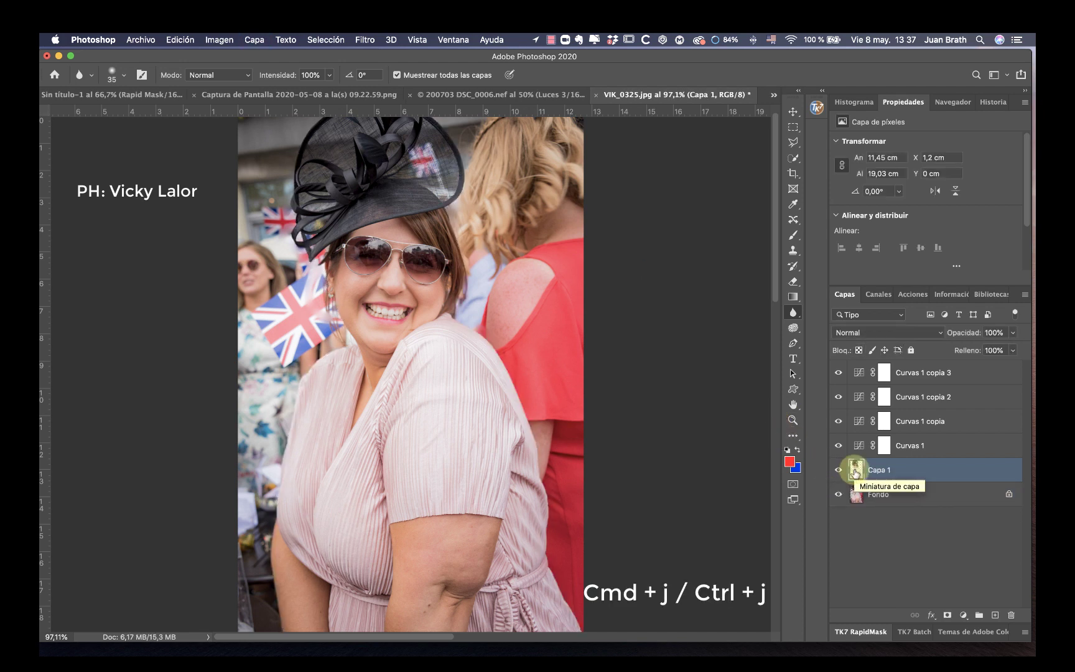
- Rename the woman's layer as Sujeto and duplicate the Fondo layer beneath it
left_click(879, 472)
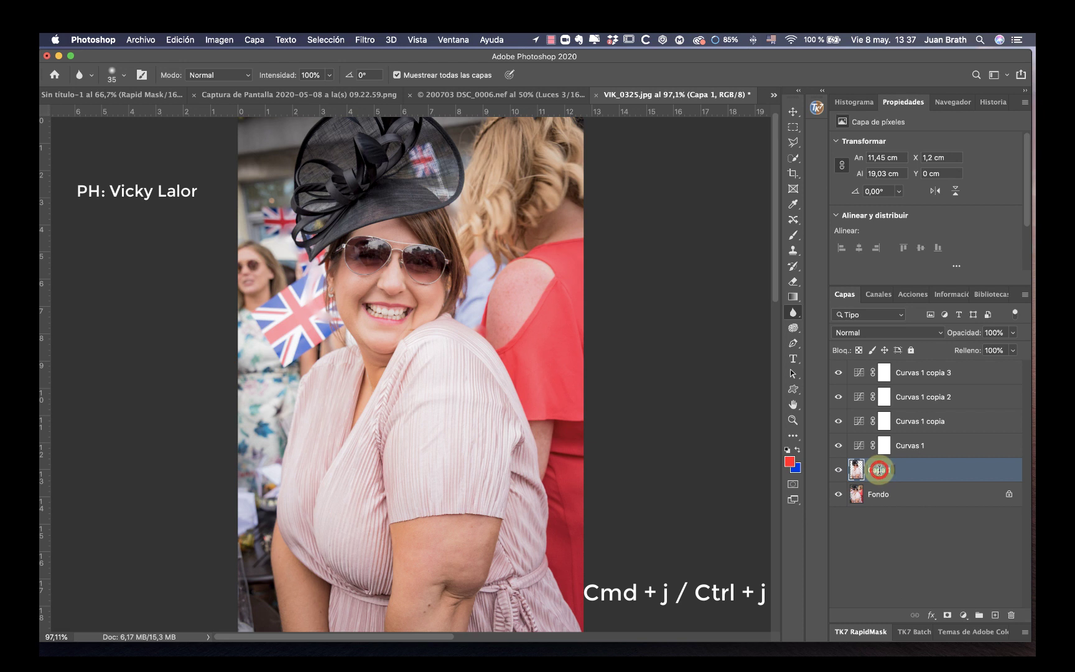
double_click(878, 471)
type("S")
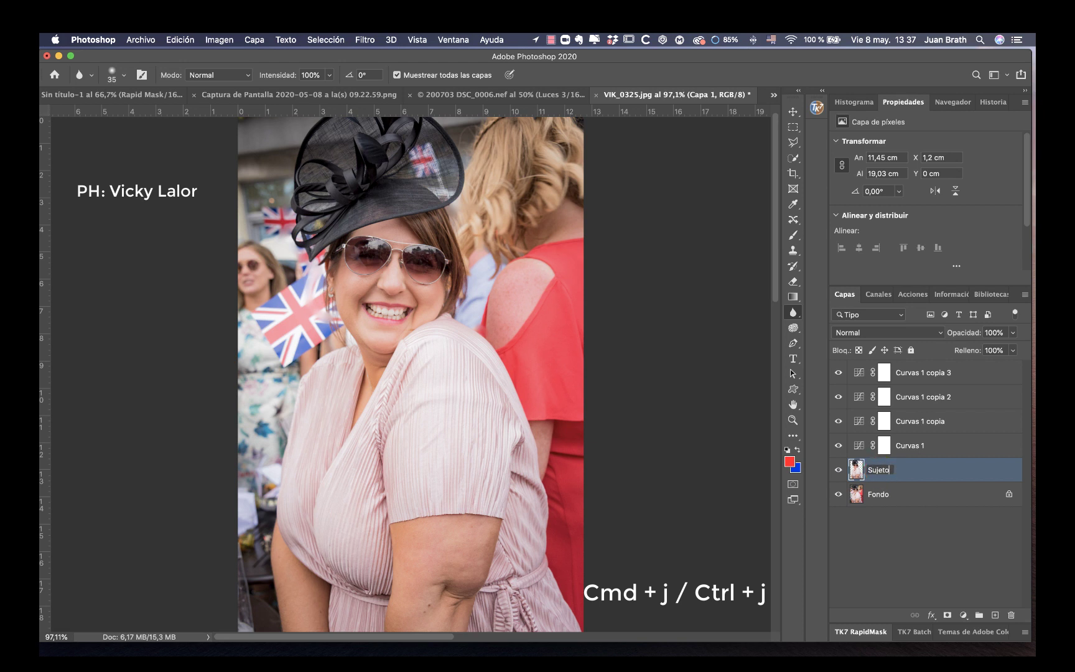
type("ujeto")
key("Return")
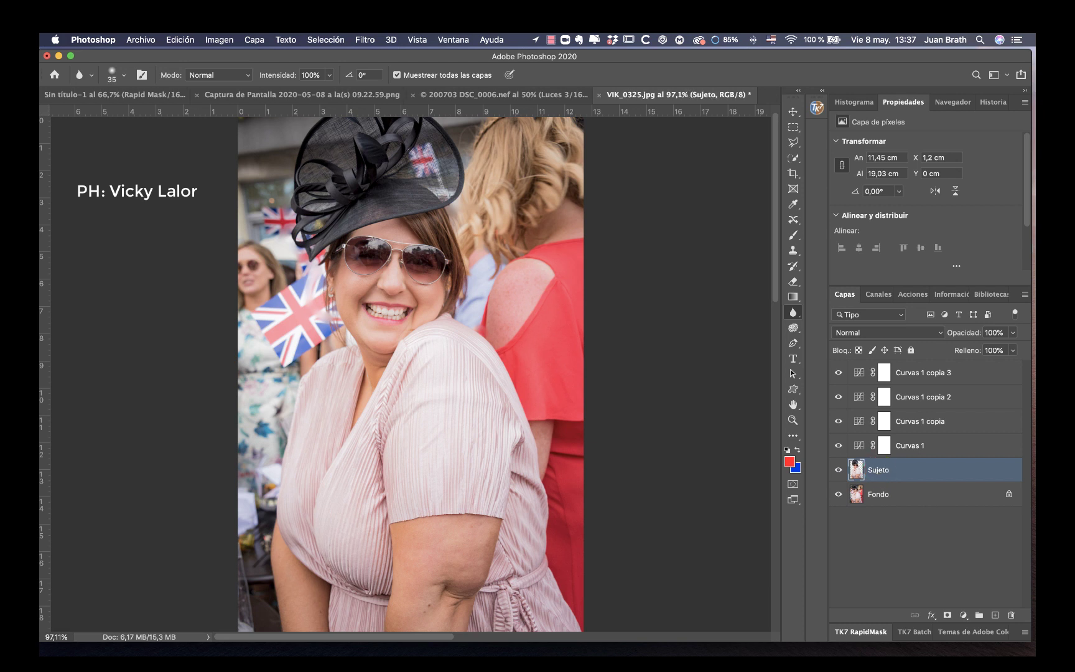
left_click(885, 502)
key("super+j")
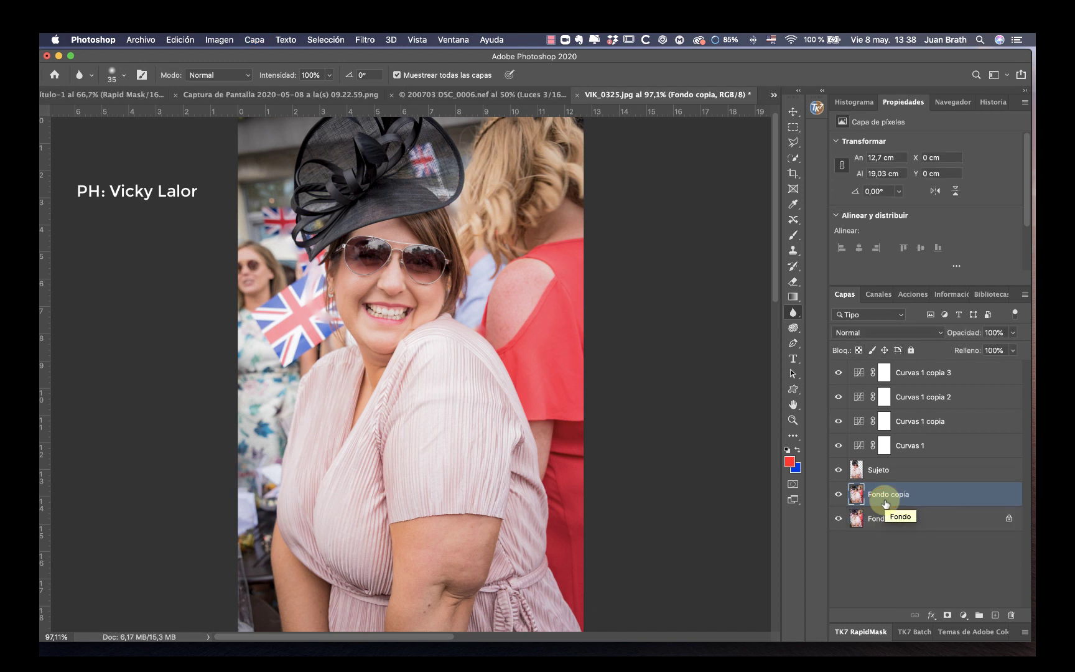
- With Sujeto and Fondo hidden, delete the woman's shape from Fondo copia using Sujeto's outline as the selection, and deselect
left_click(855, 470)
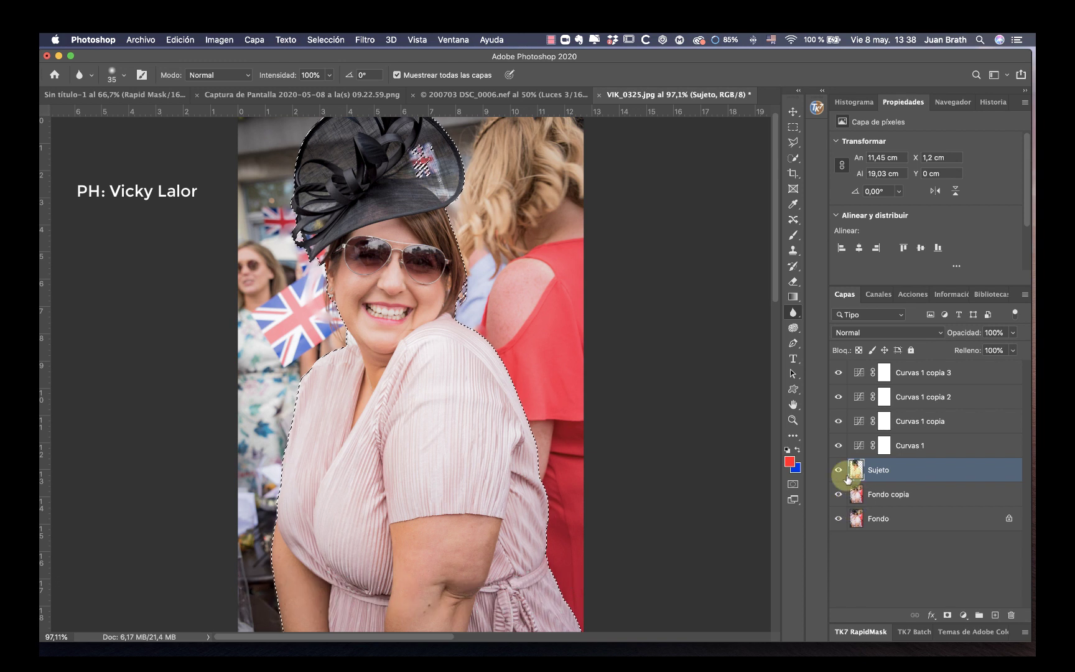
left_click(838, 471)
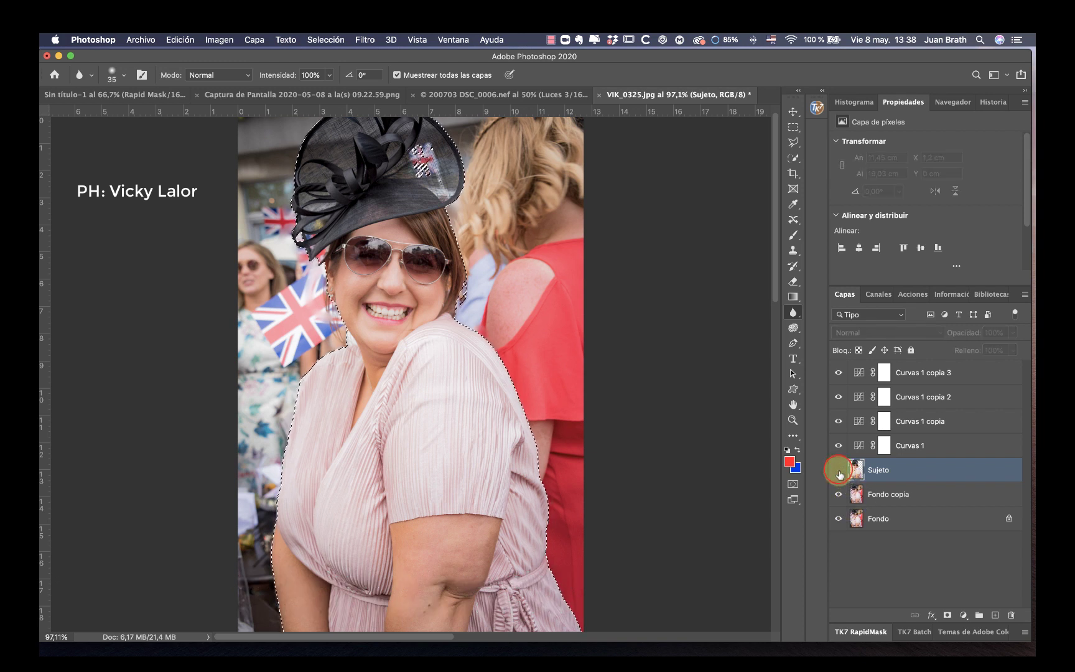
left_click(869, 495)
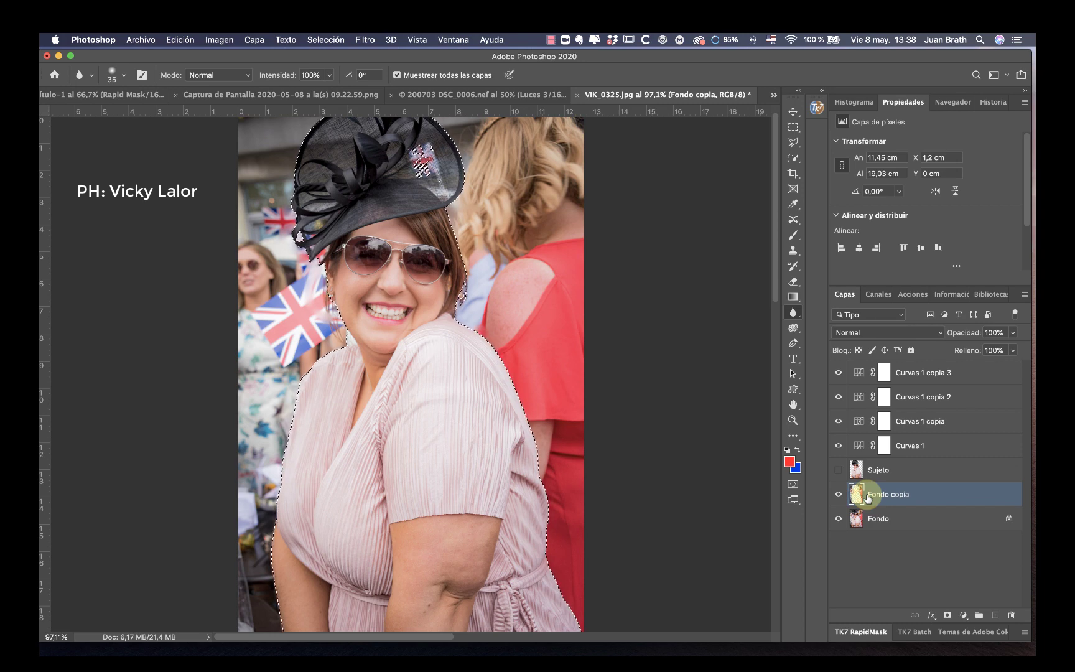
left_click(838, 518)
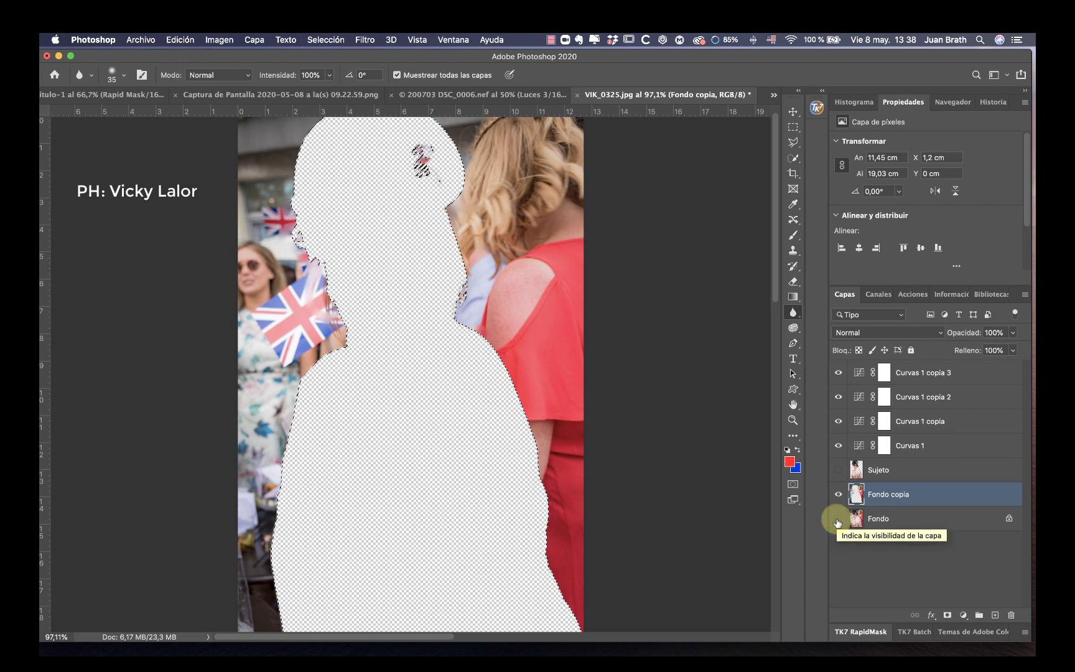
key("super+d")
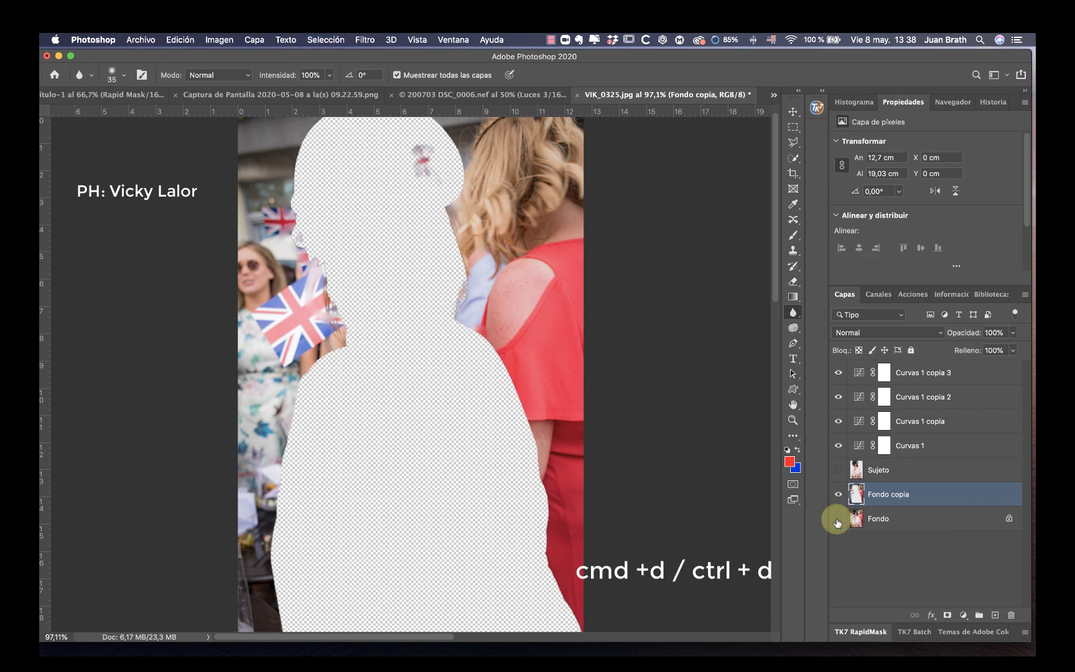
- Apply a Gaussian blur with a radius of 13,0 pixels to the Fondo copia layer
left_click(364, 39)
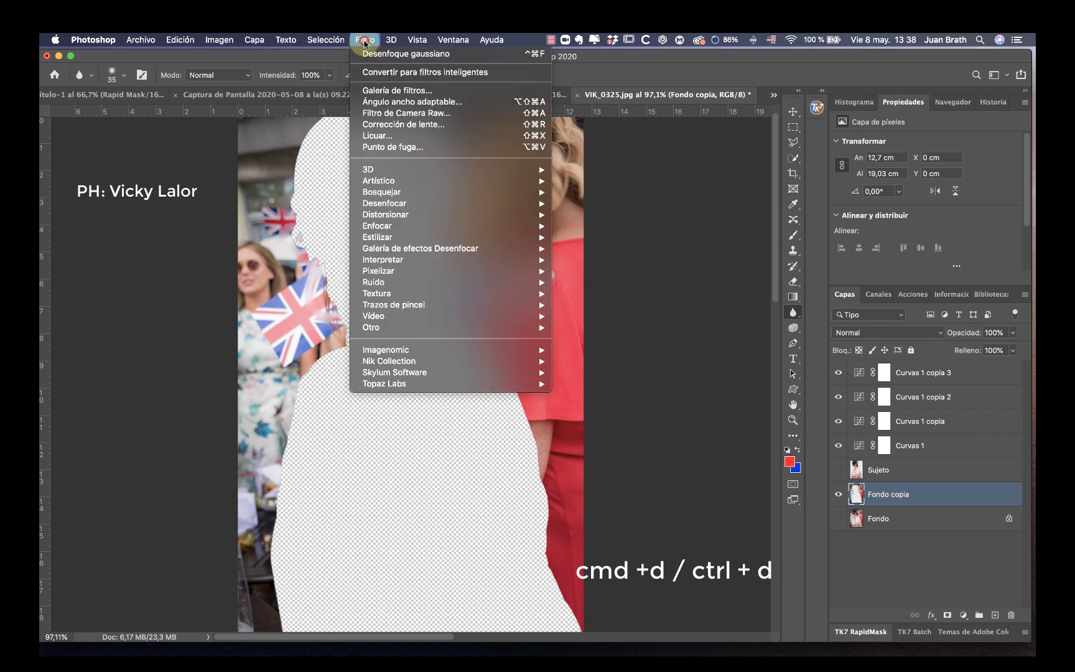
mouse_move(432, 203)
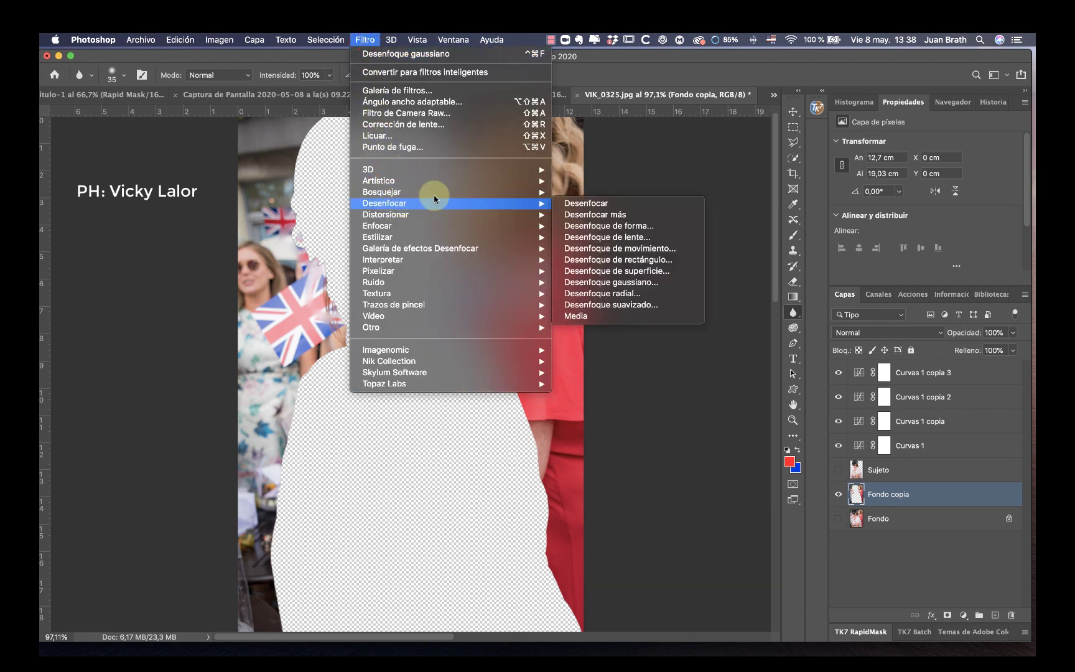
left_click(622, 285)
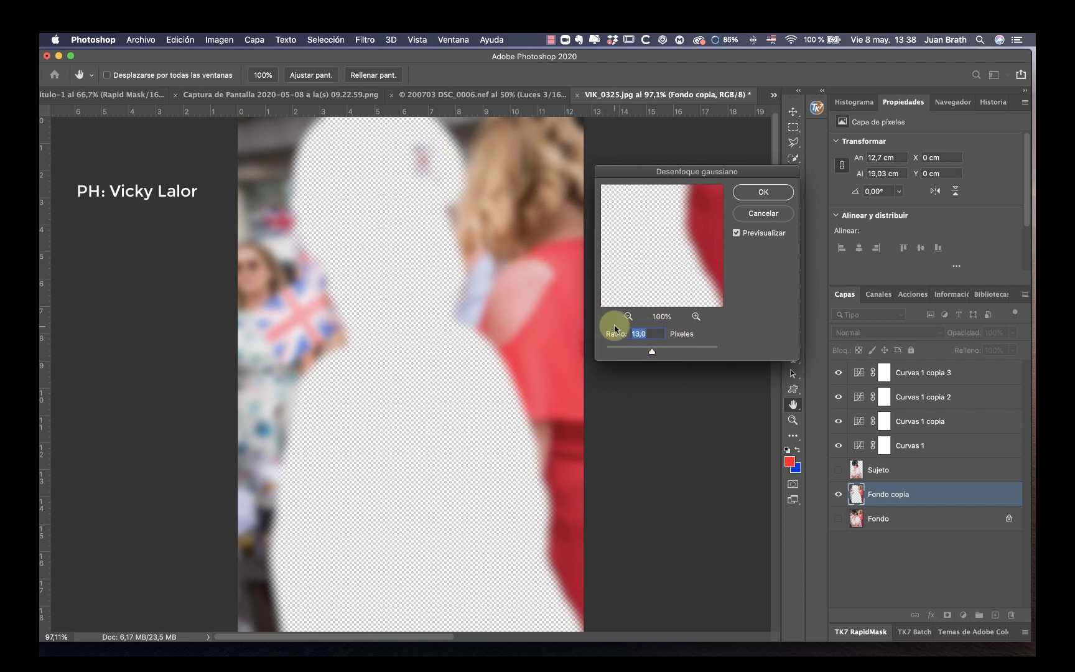
left_click(763, 194)
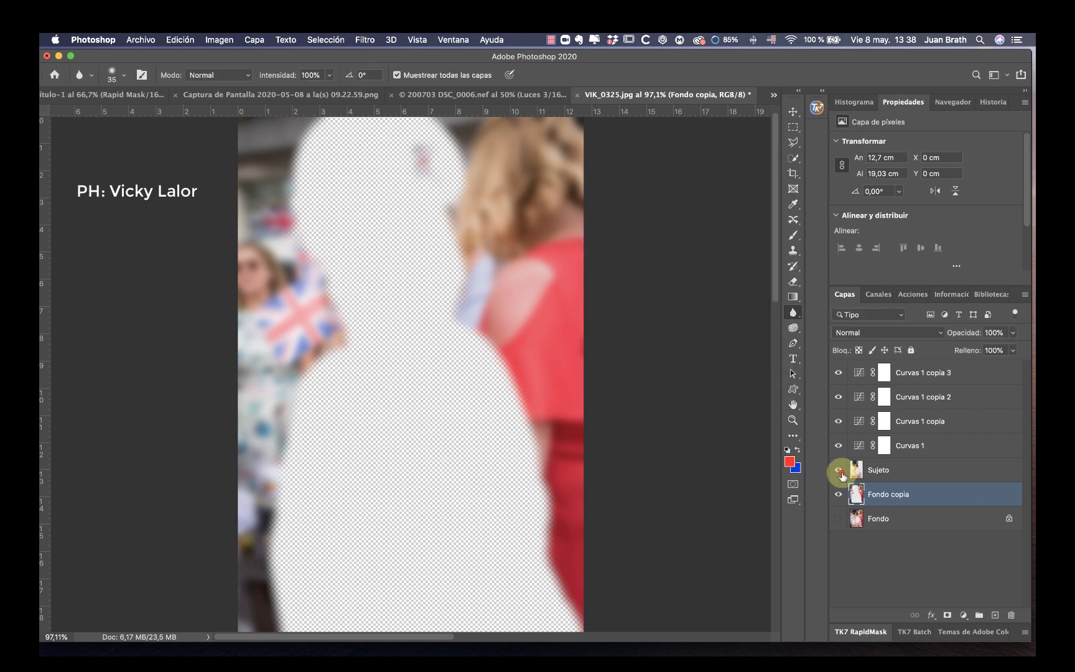
- Make the Sujeto and Fondo layers visible again around the blurred Fondo copia
left_click(839, 471)
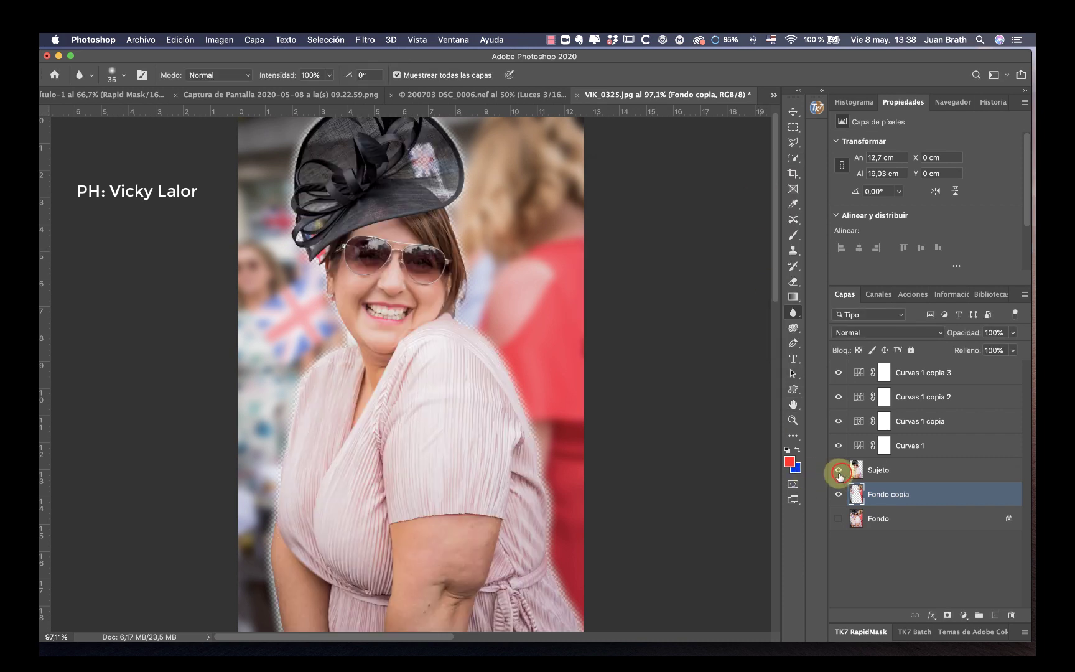
left_click(838, 519)
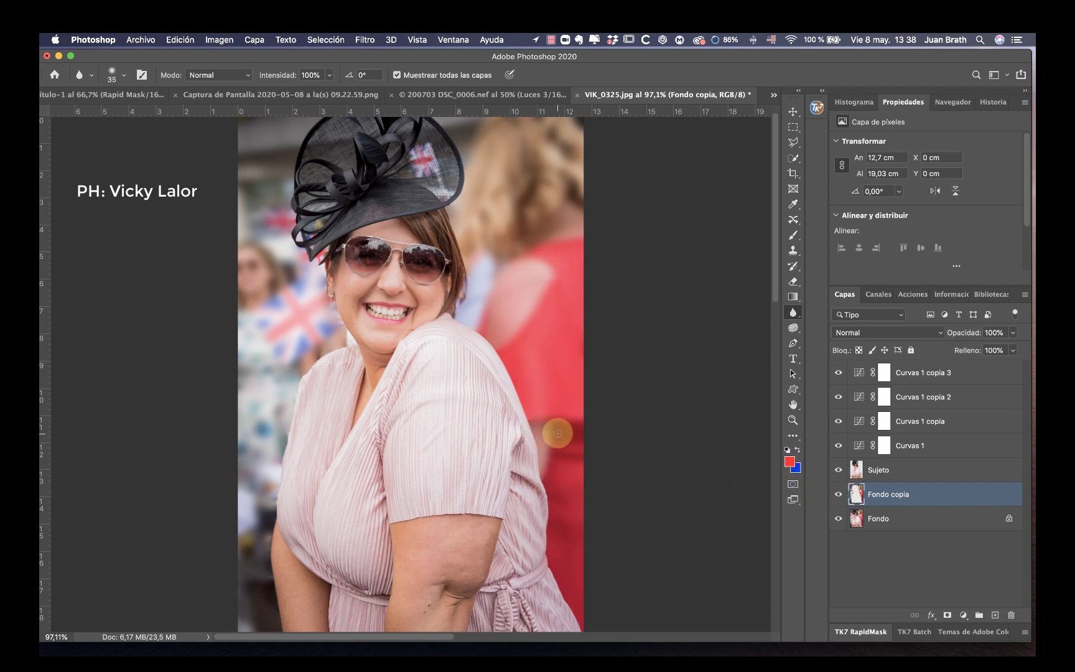
mouse_move(564, 434)
left_mouse_down()
mouse_move(613, 442)
mouse_move(656, 474)
left_mouse_up()
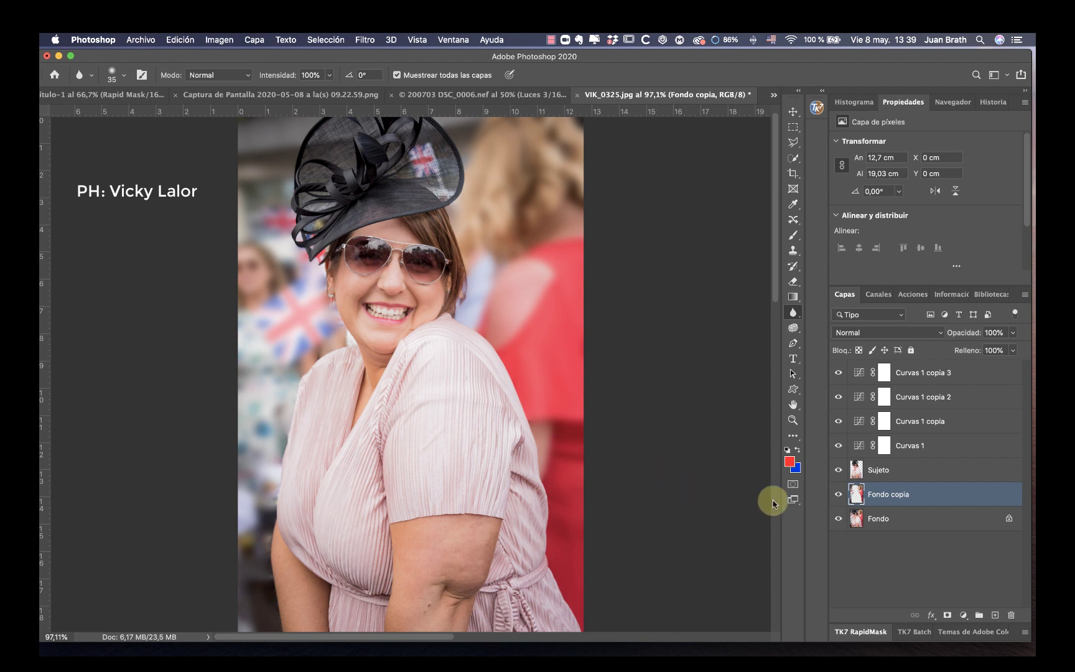
- Add a Curves adjustment layer directly above Fondo copia, beneath the Sujeto layer
left_click(887, 495)
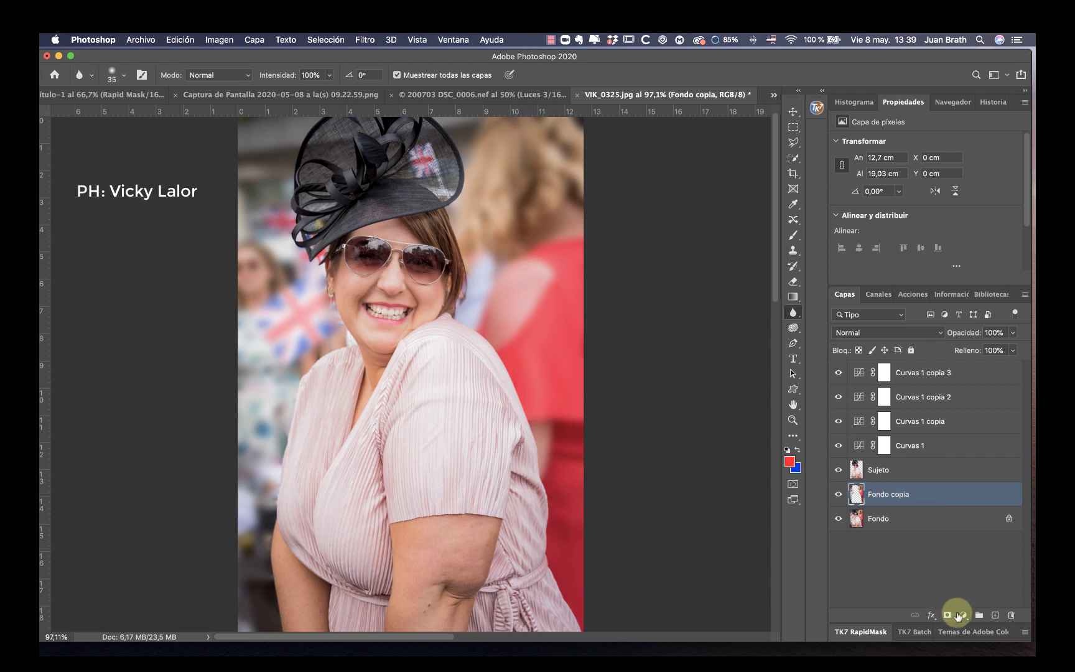
left_click(961, 615)
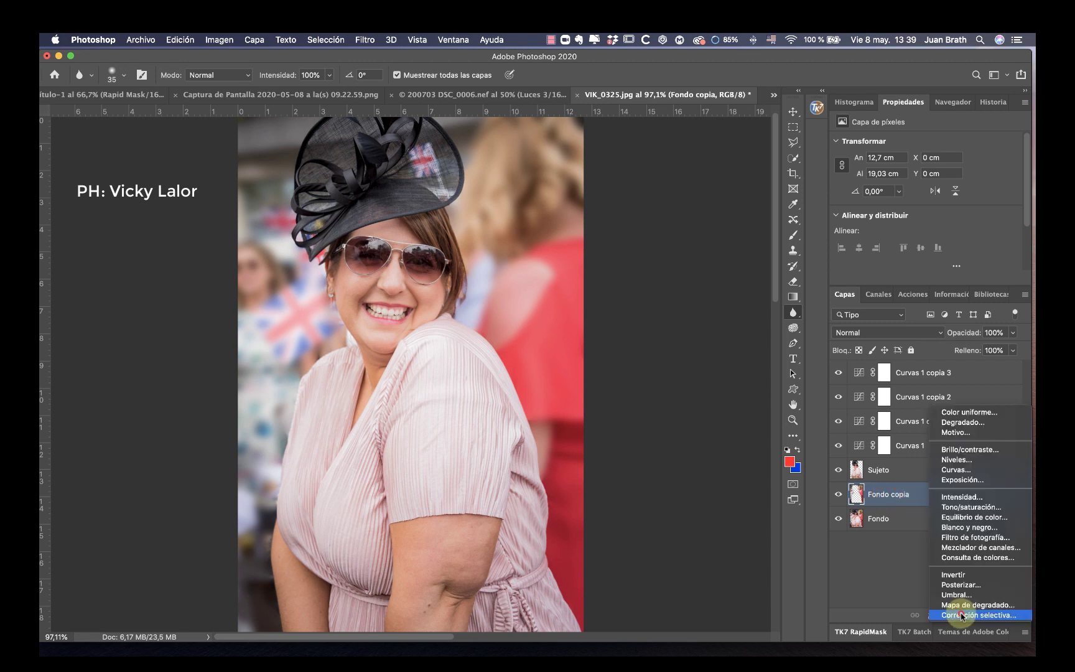
left_click(981, 472)
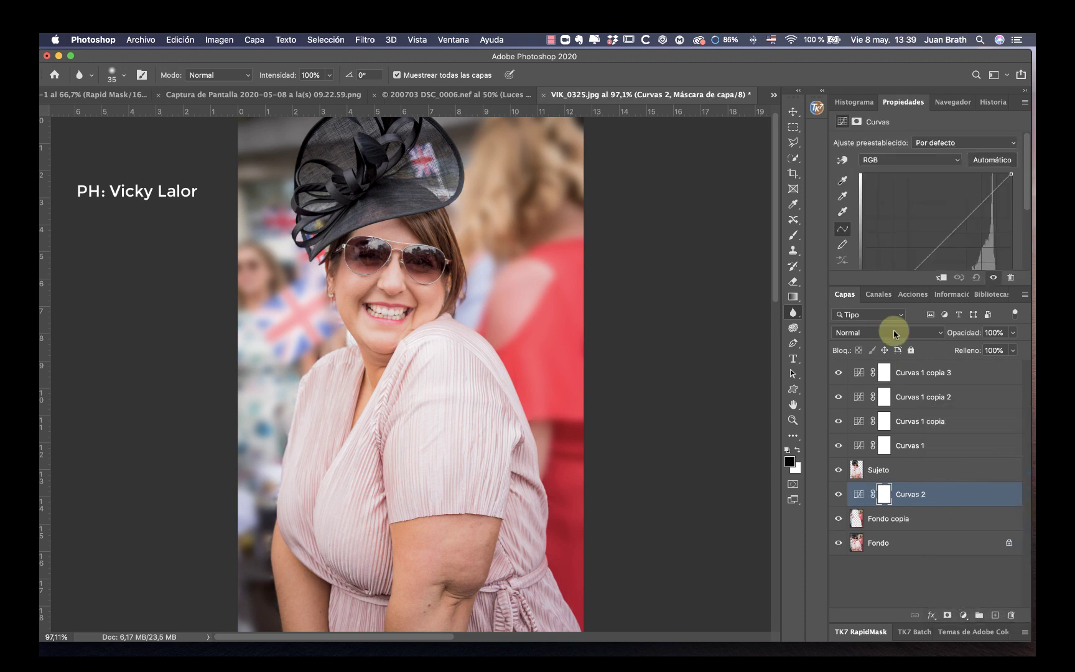
- Set the new Curves layer's blend mode to Luminosidad and darken its midtones with a curve point at input 130, output 101
left_click_drag(904, 287, 899, 398)
left_click(918, 428)
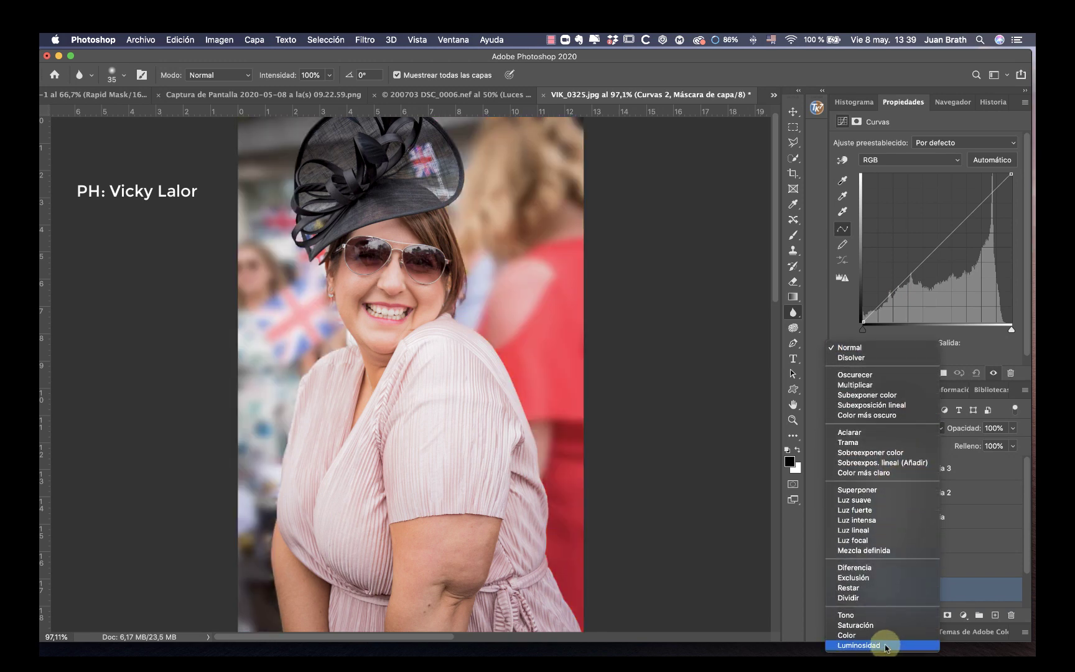
left_click(885, 645)
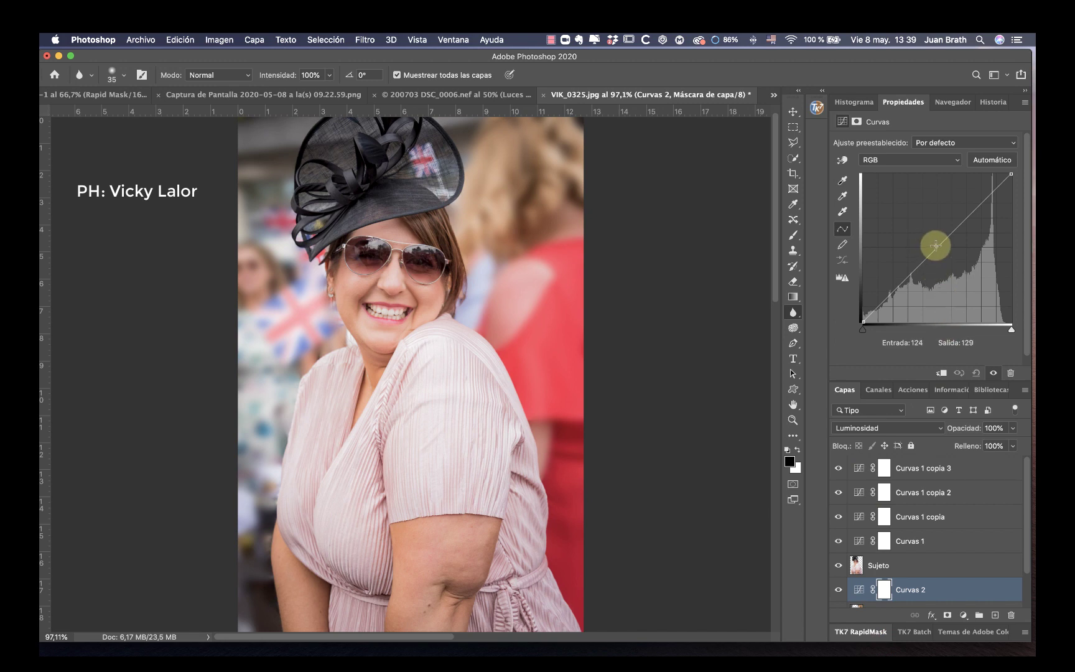
left_click_drag(936, 245, 939, 263)
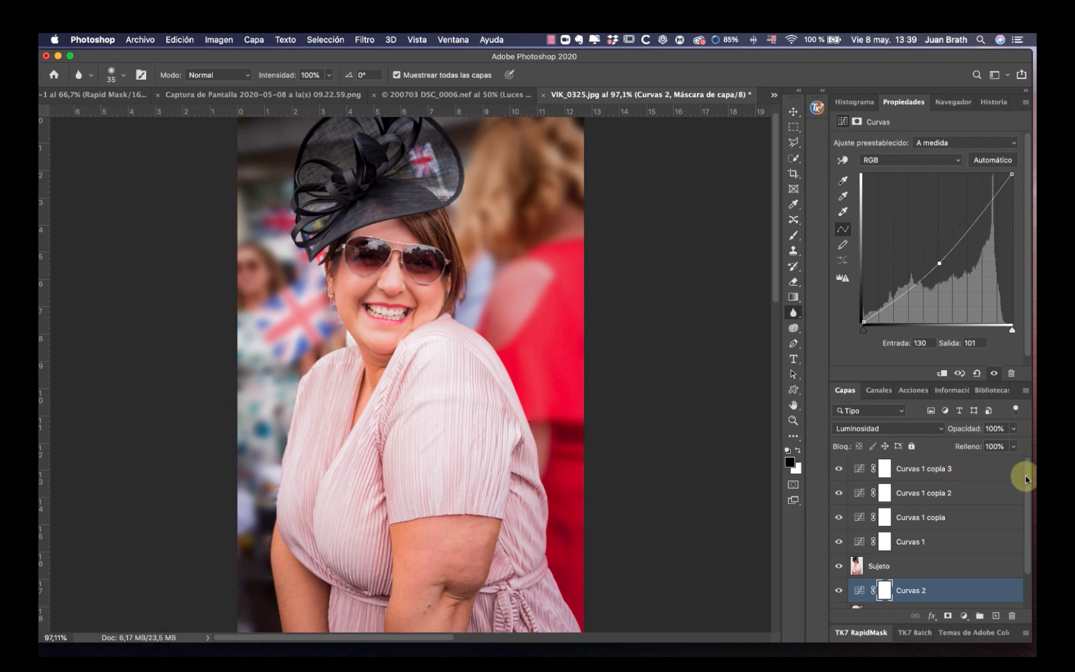
left_click_drag(1025, 477, 1023, 536)
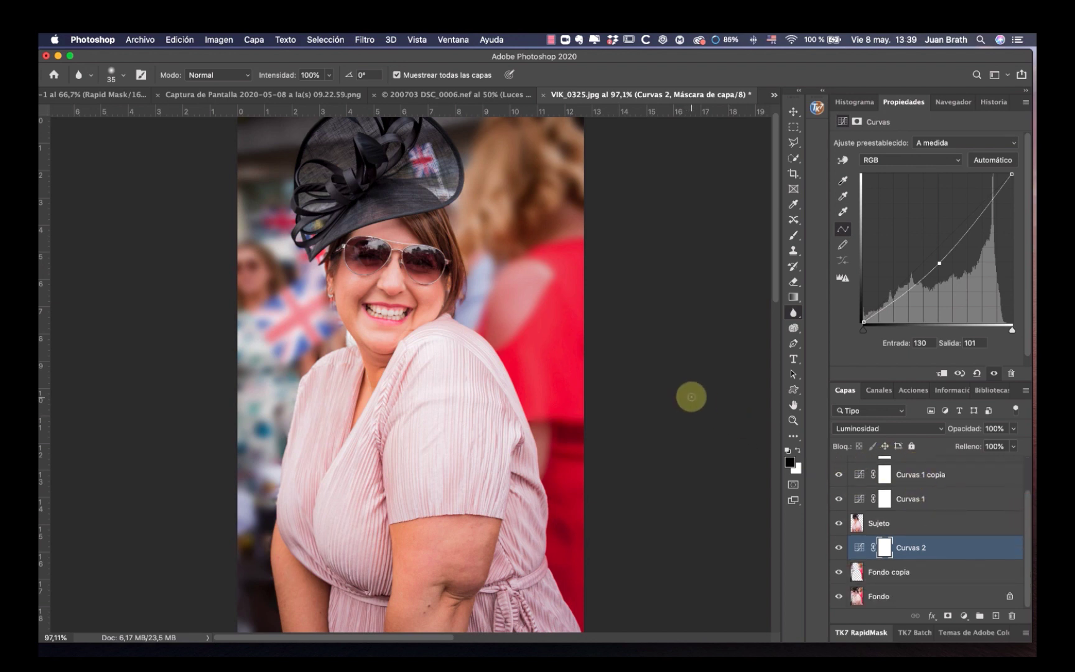